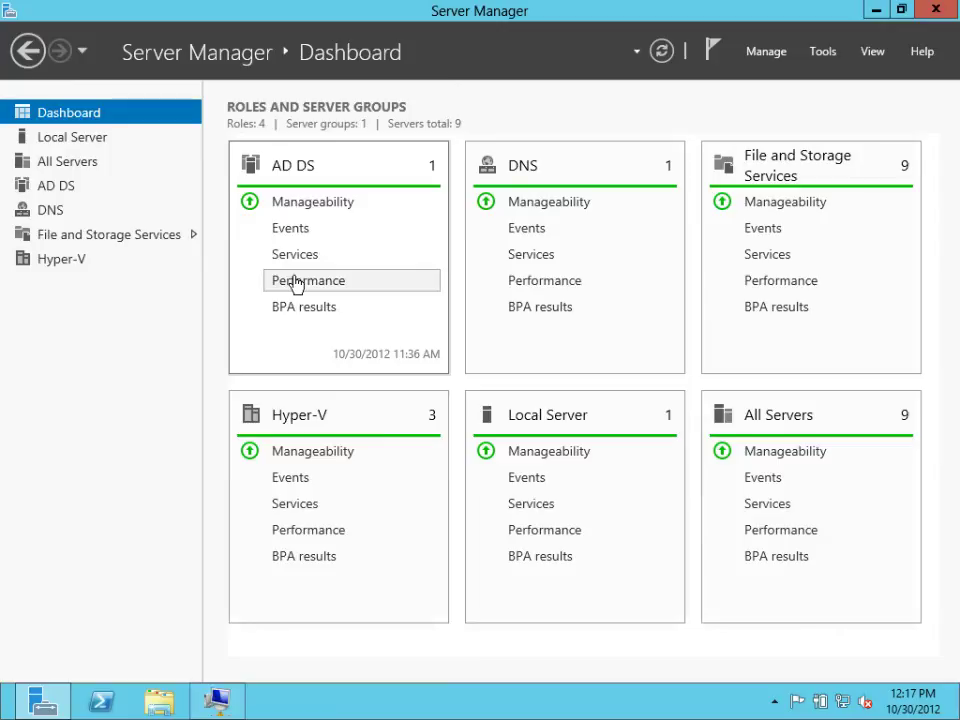
pyautogui.click(76, 163)
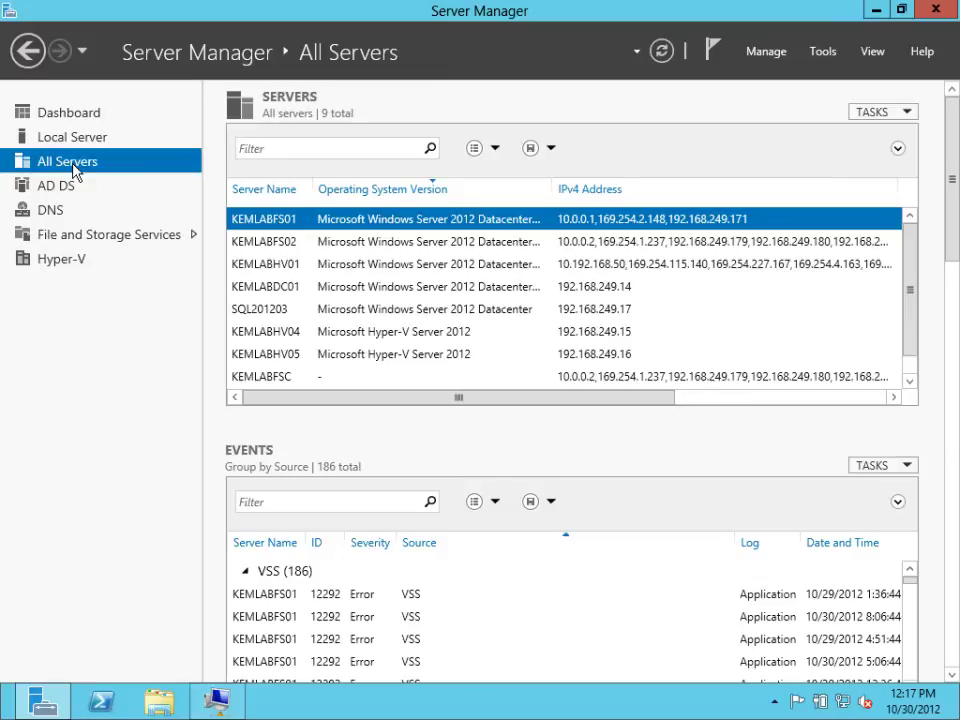
pyautogui.rightClick(79, 171)
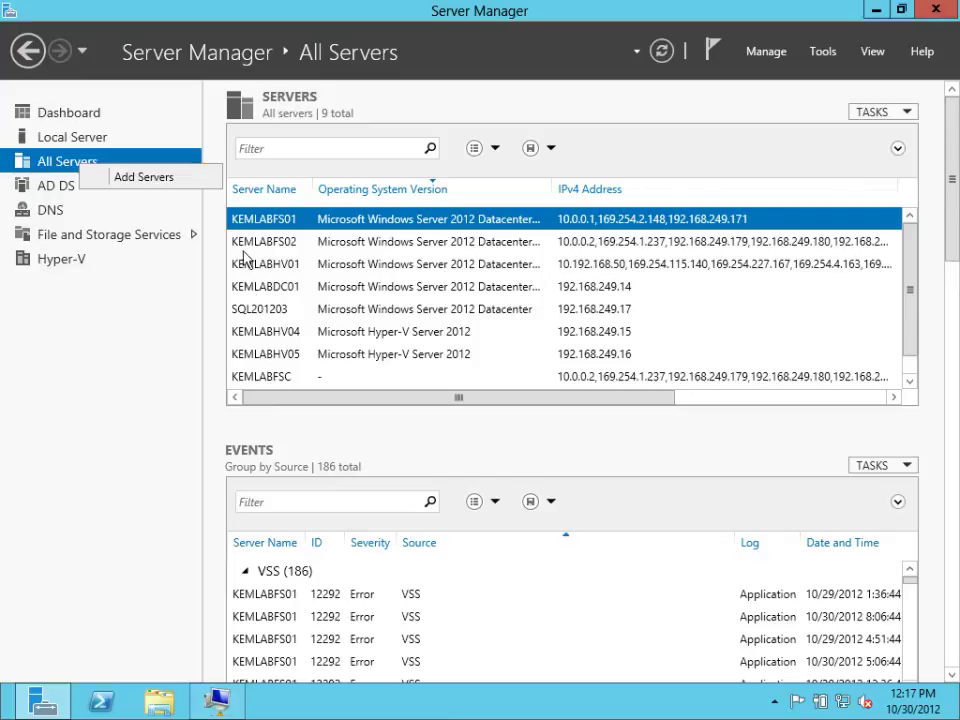
pyautogui.click(146, 111)
pyautogui.click(149, 112)
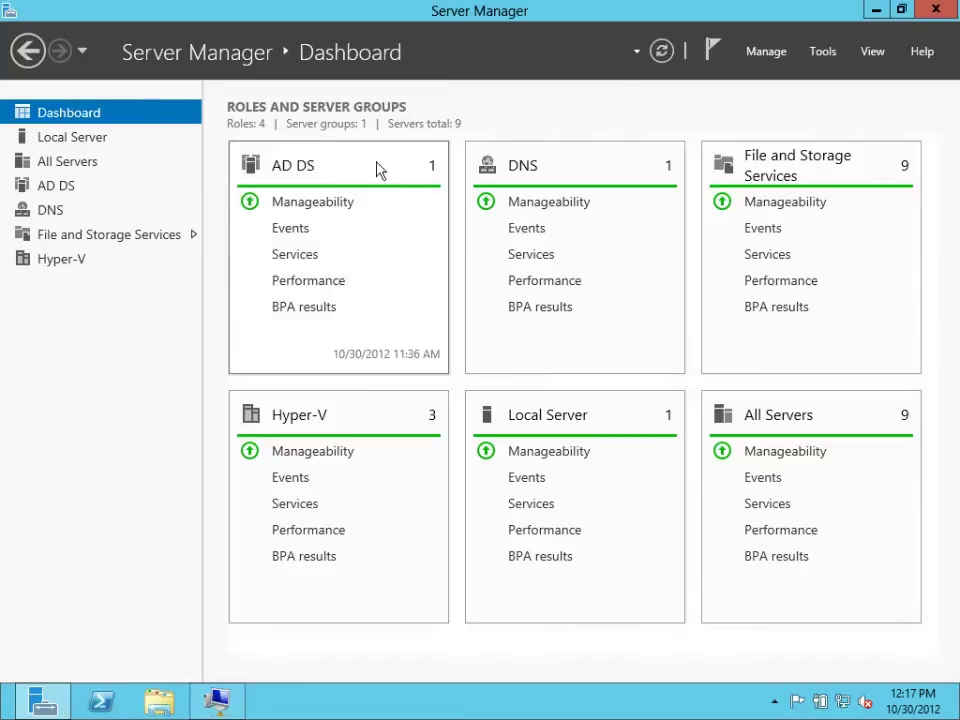
# Create a server group named SQL Servers containing the server SQL201203 from the server pool
pyautogui.click(760, 52)
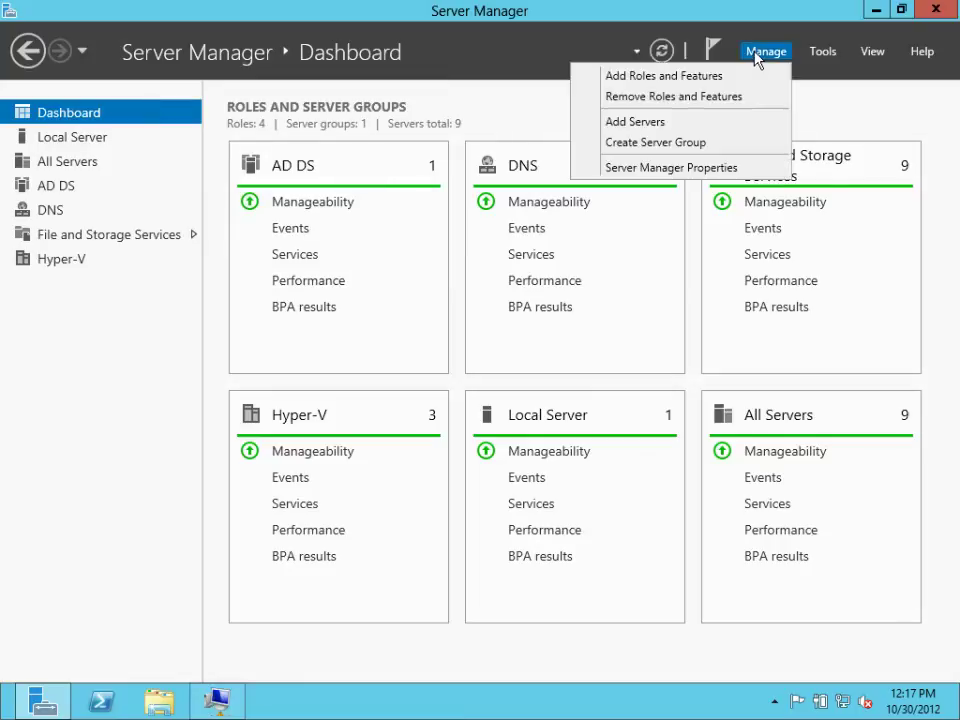
pyautogui.click(722, 143)
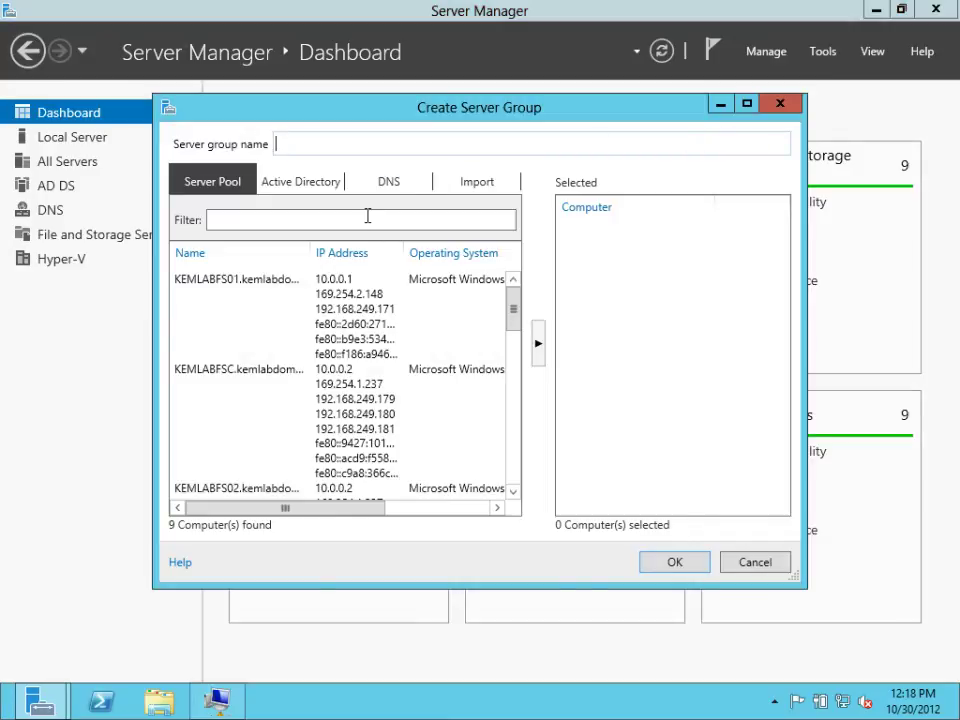
pyautogui.write('SQL Servers')
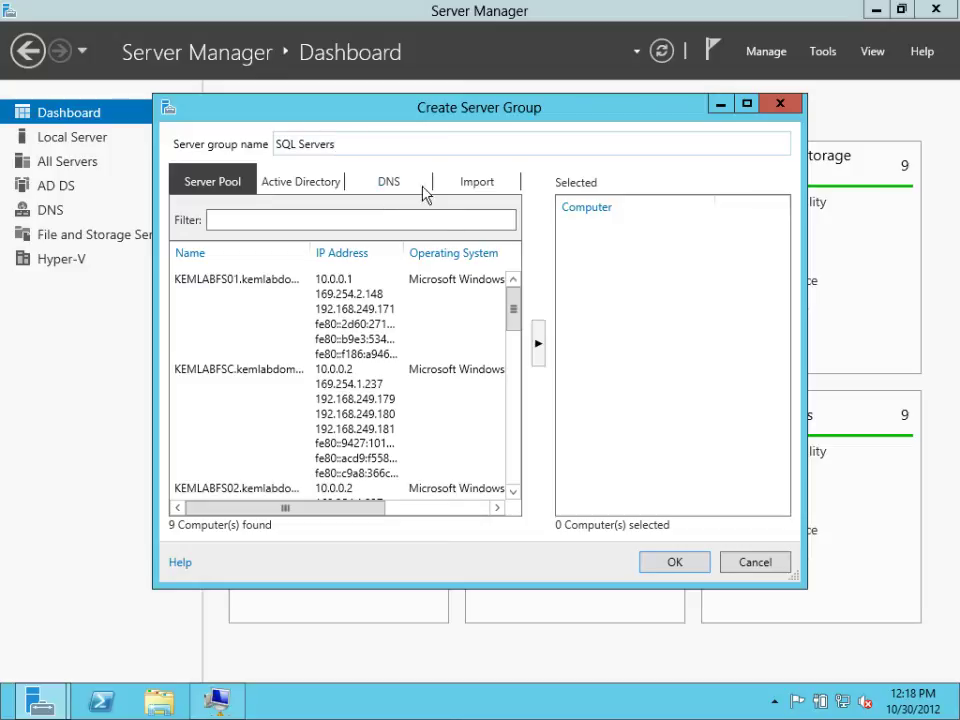
pyautogui.moveTo(515, 310); pyautogui.dragTo(521, 437)
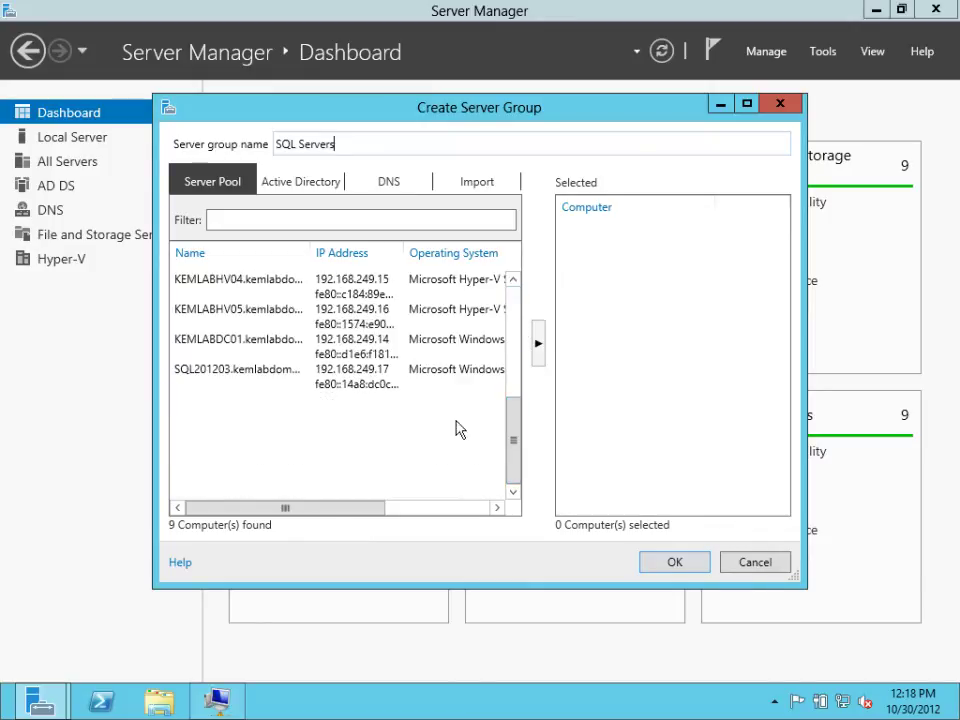
pyautogui.click(279, 381)
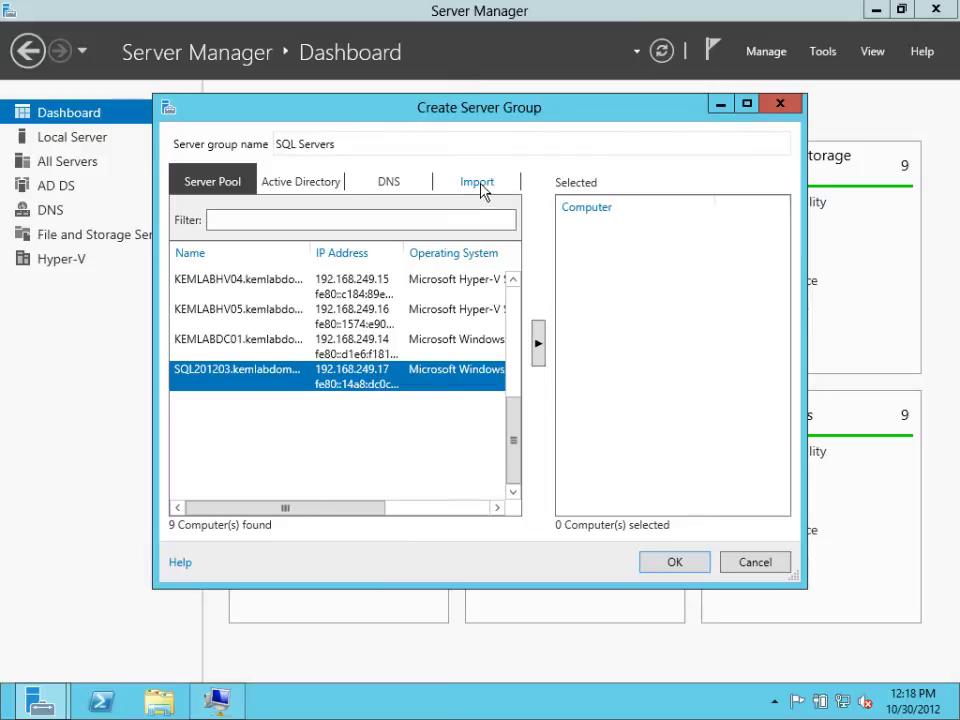
pyautogui.click(538, 344)
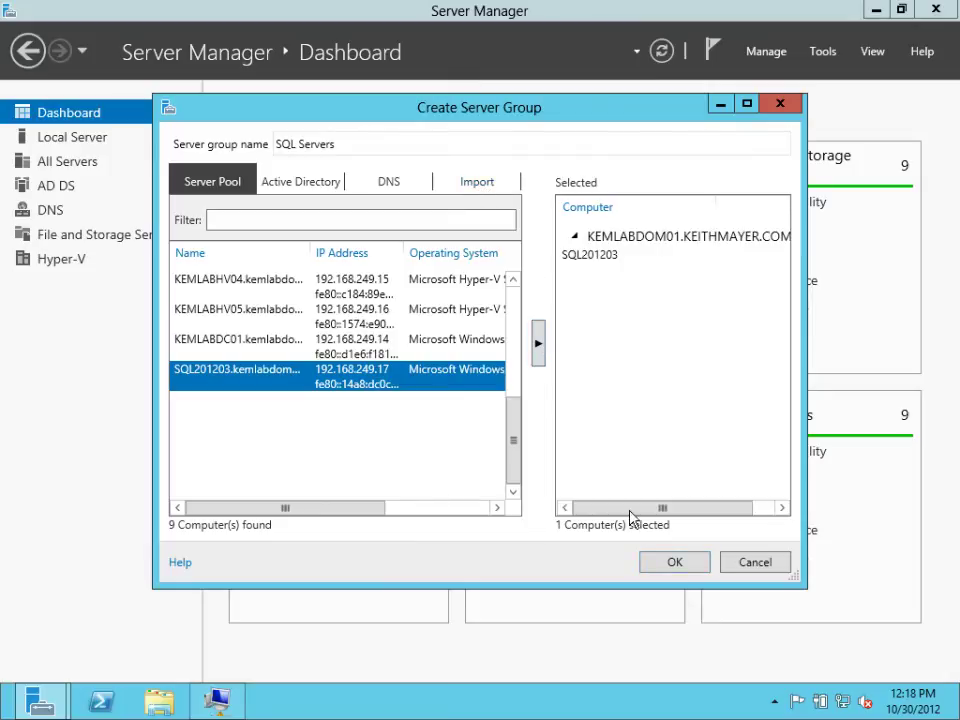
pyautogui.click(672, 562)
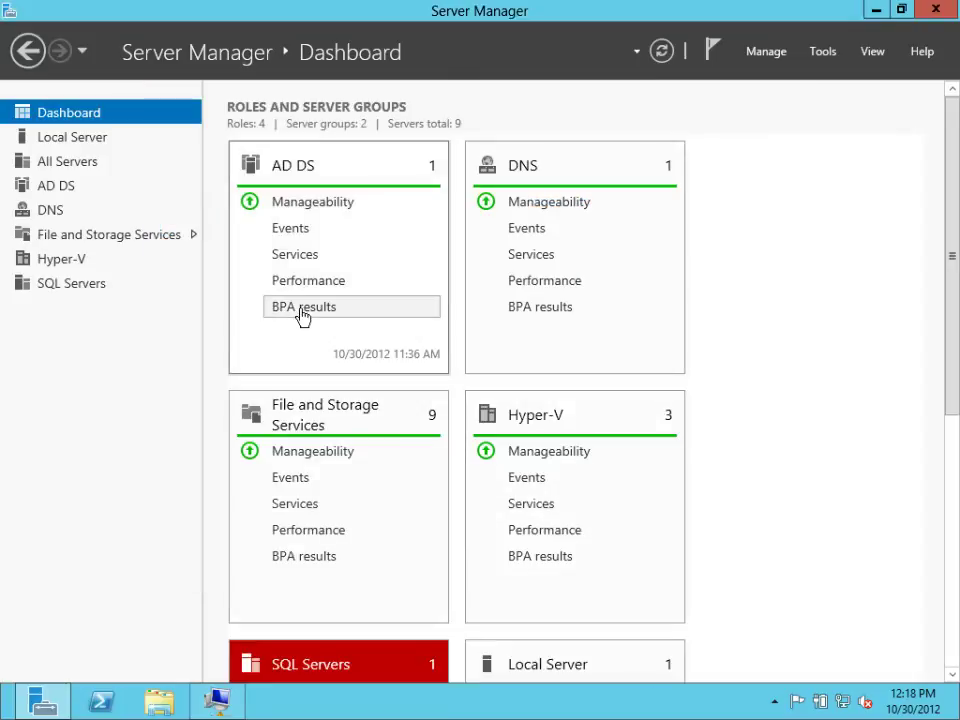
# Narrow the navigation pane so the dashboard shows three tiles per row, including the SQL Servers tile
pyautogui.scroll(-3, 955, 236)
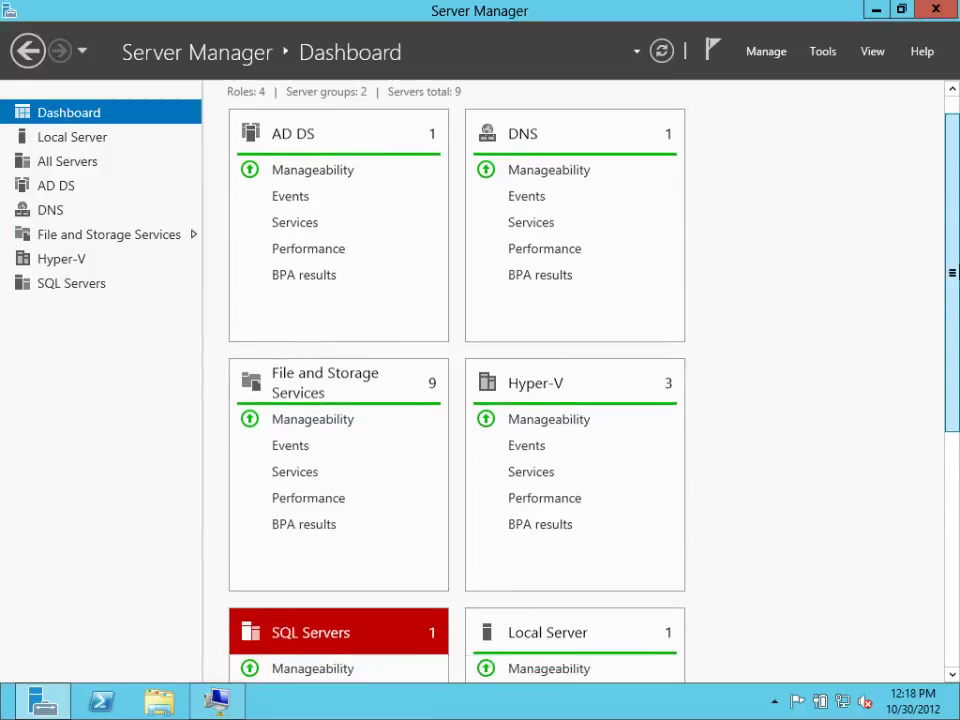
pyautogui.scroll(-3, 955, 300)
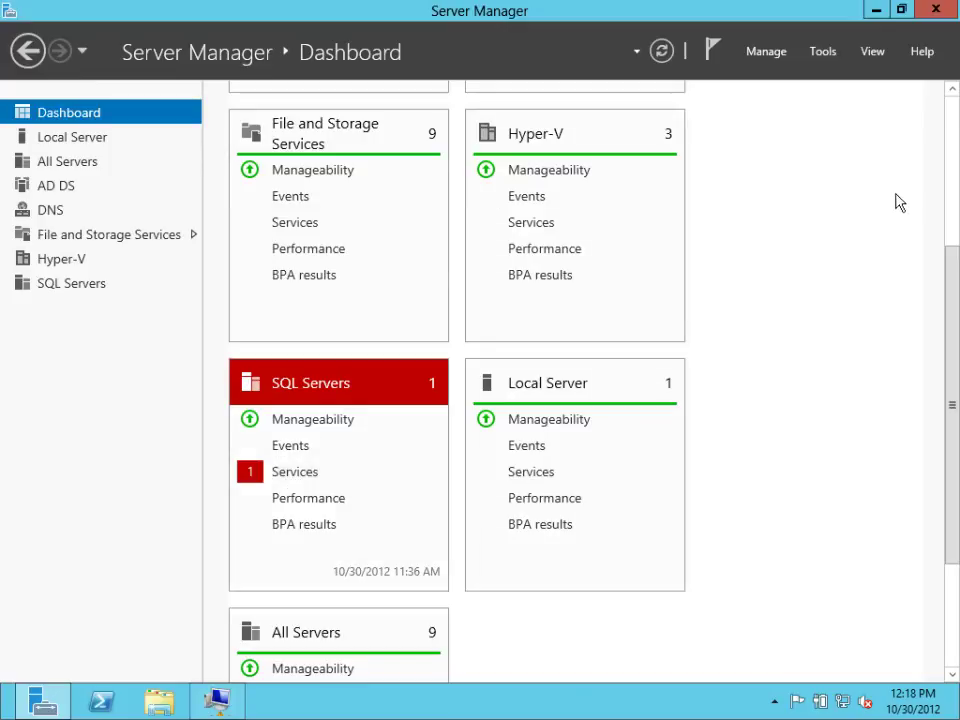
pyautogui.moveTo(199, 285); pyautogui.dragTo(166, 280)
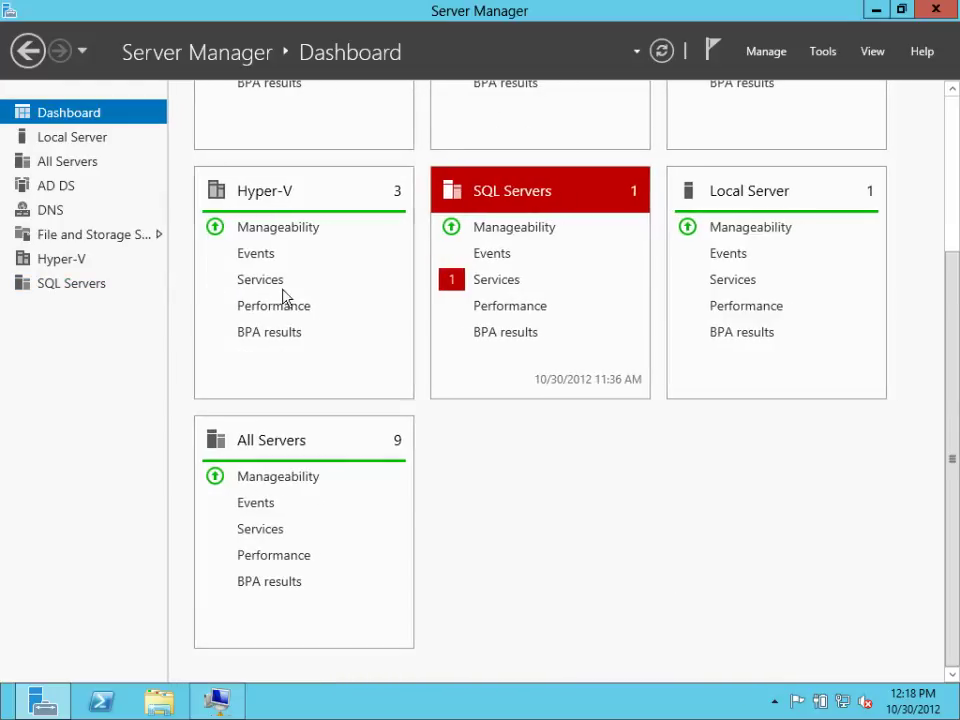
pyautogui.moveTo(950, 328); pyautogui.dragTo(928, 206)
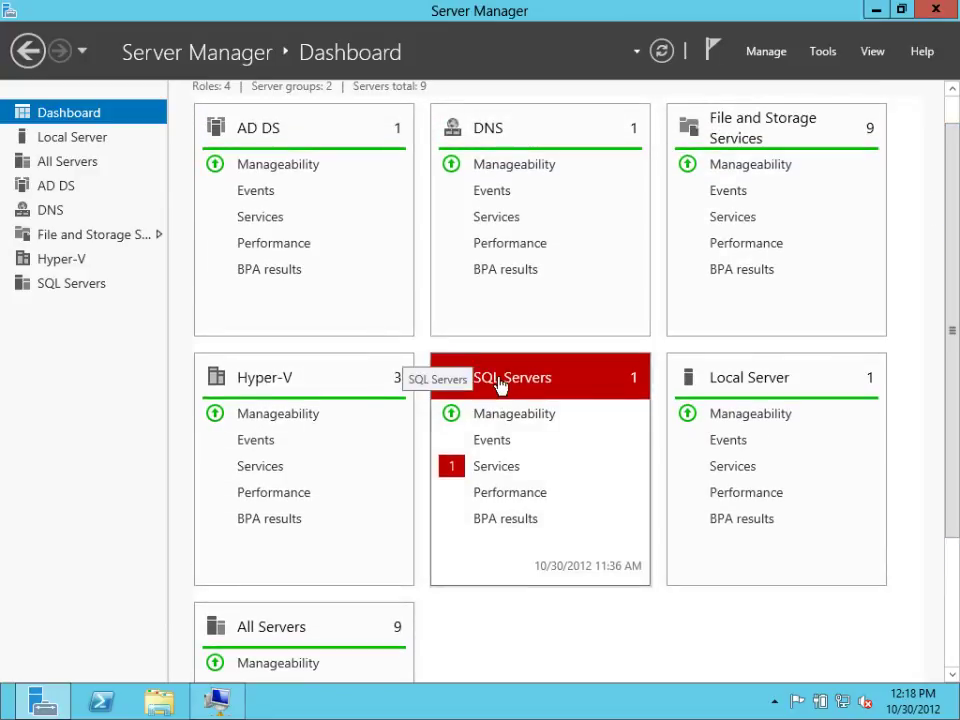
# Exclude the Shell Hardware Detection service from the SQL Servers group's services alert criteria and apply the change
pyautogui.click(497, 470)
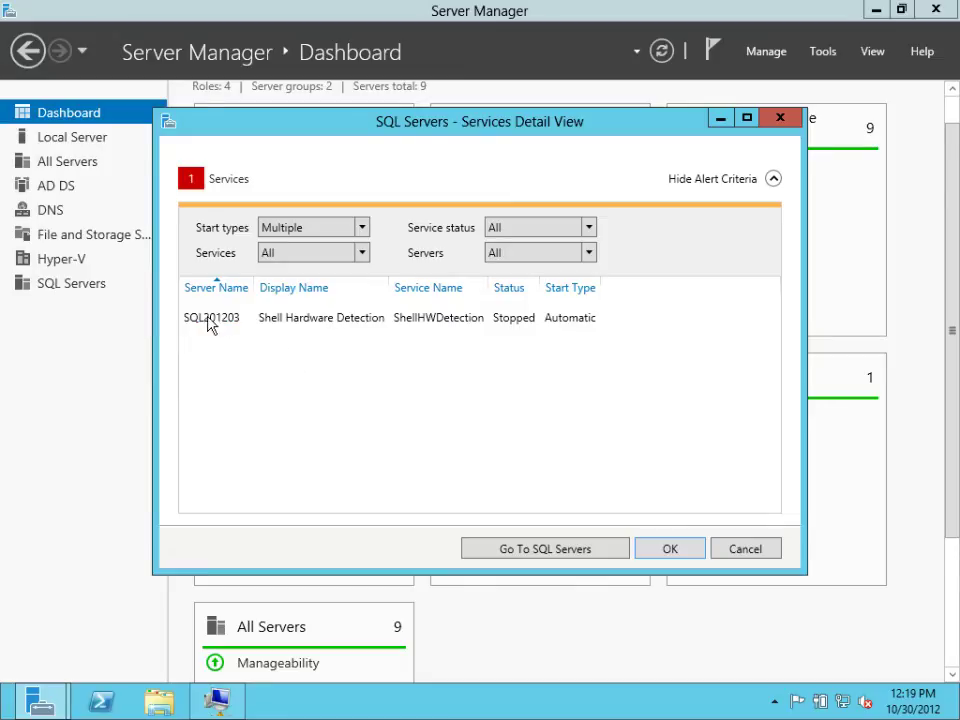
pyautogui.rightClick(298, 326)
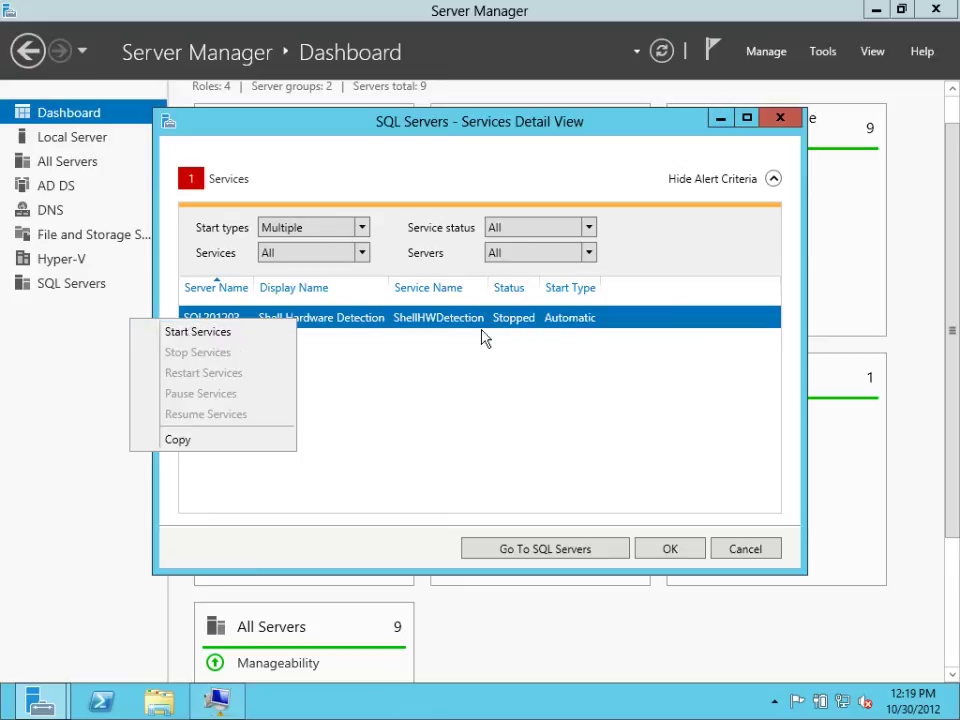
pyautogui.click(458, 349)
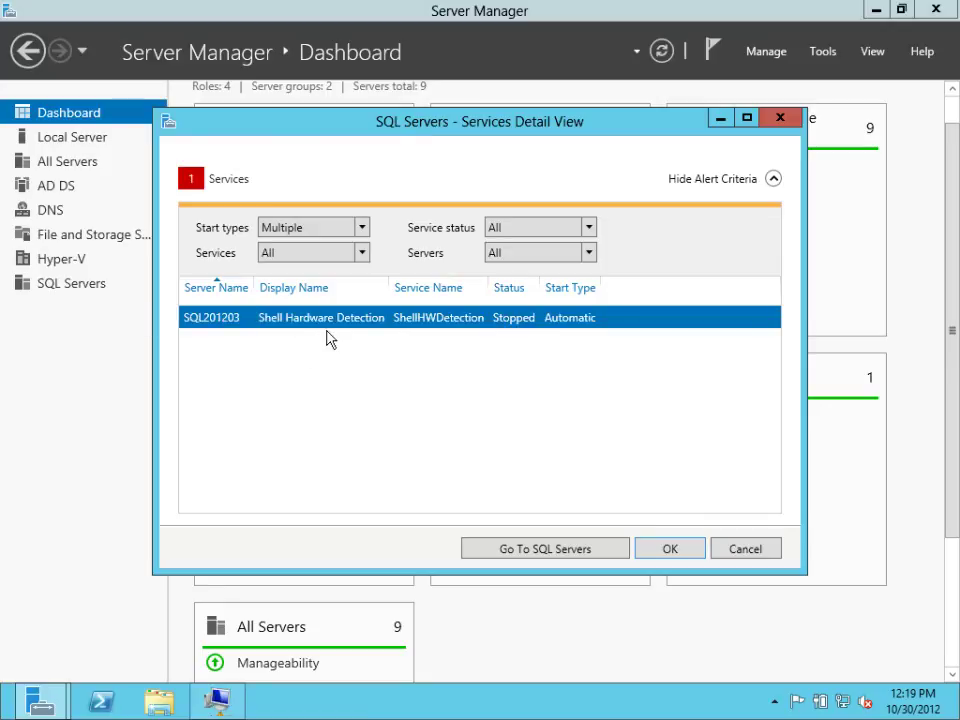
pyautogui.click(362, 253)
pyautogui.moveTo(360, 266); pyautogui.dragTo(375, 403)
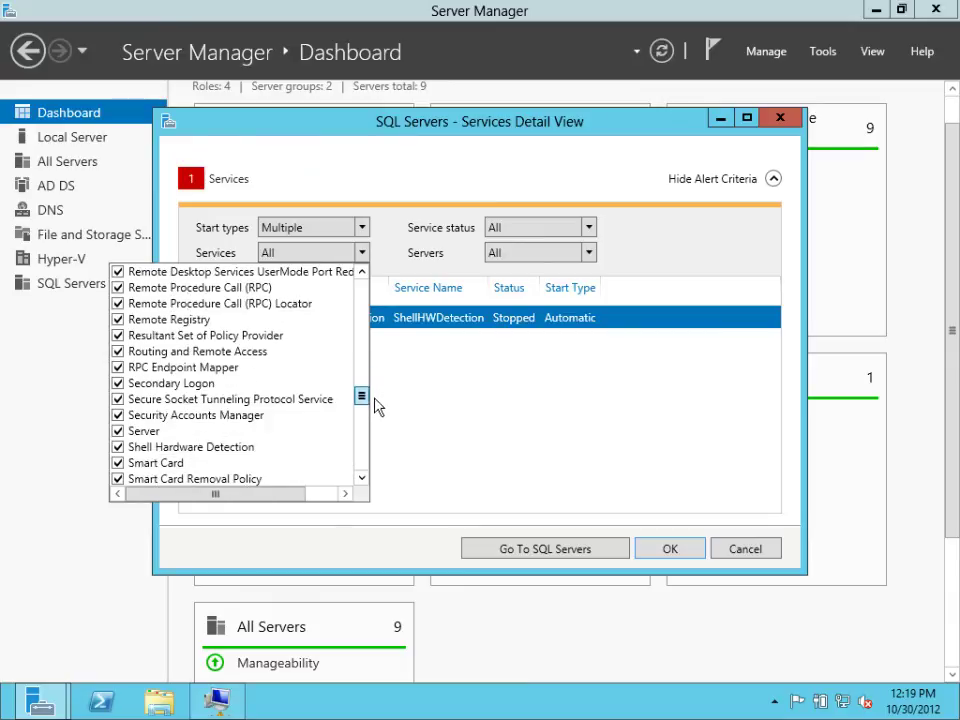
pyautogui.click(118, 447)
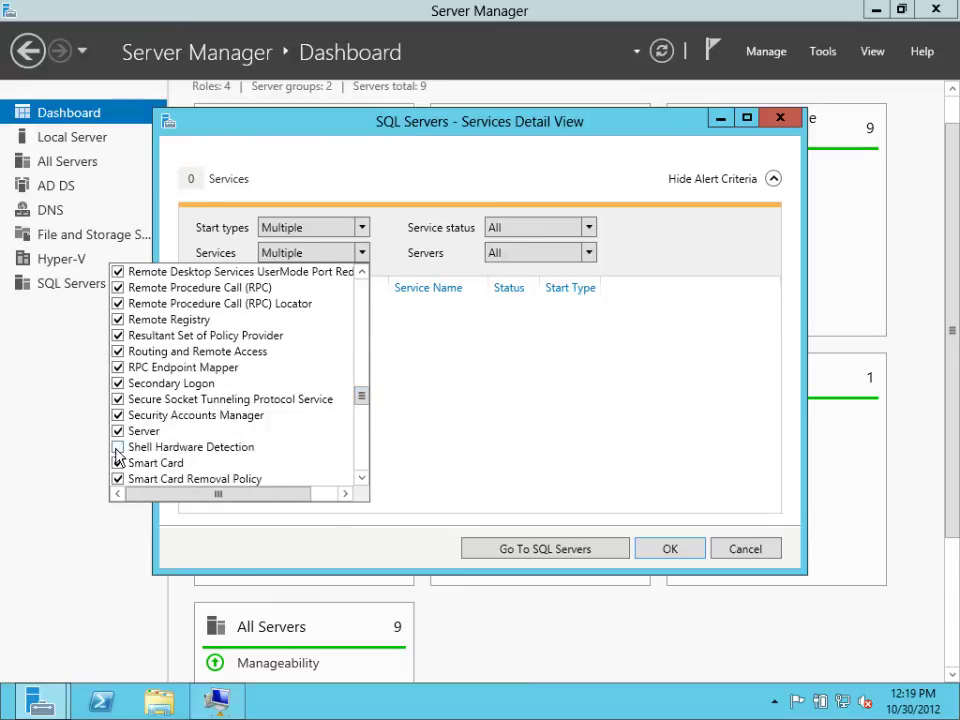
pyautogui.click(433, 376)
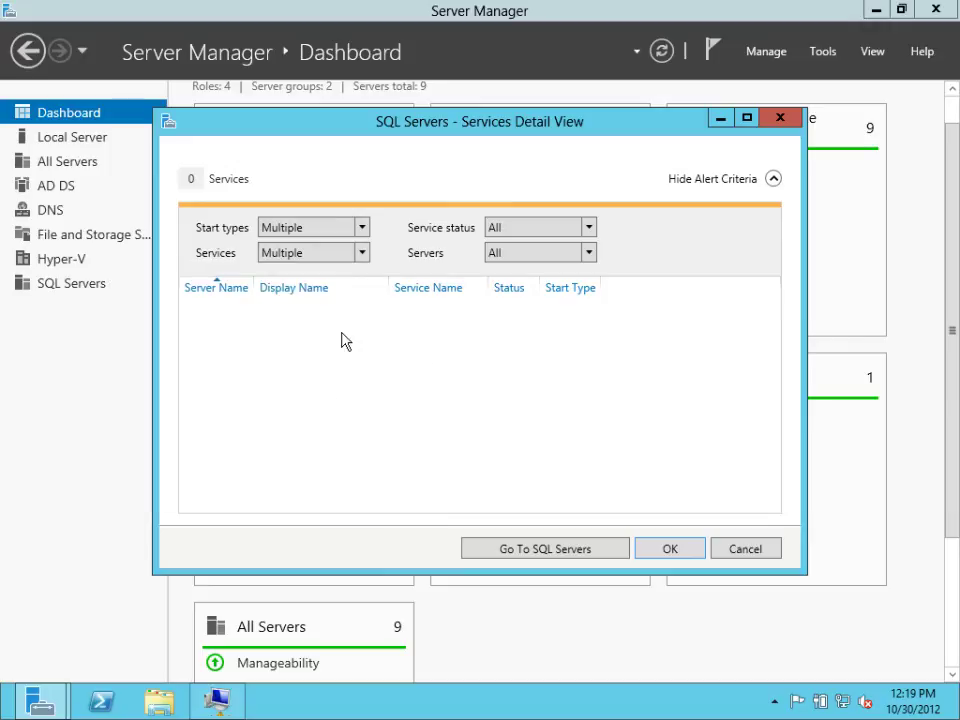
pyautogui.click(650, 550)
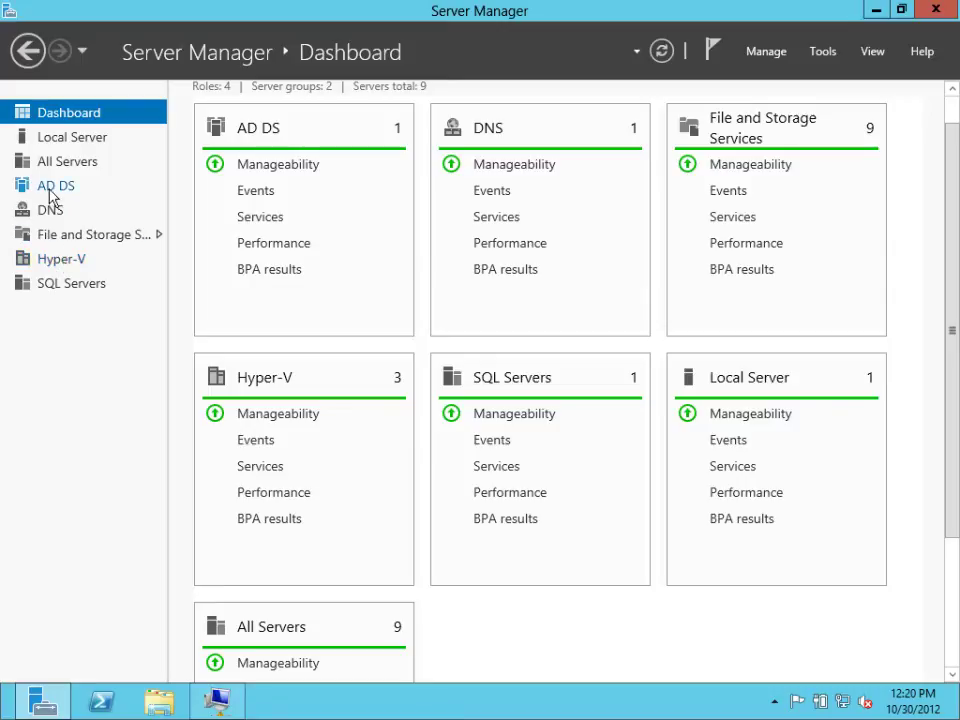
# Remove the Operating System Version grouping from the Hyper-V servers list and expand its filter criteria
pyautogui.click(62, 264)
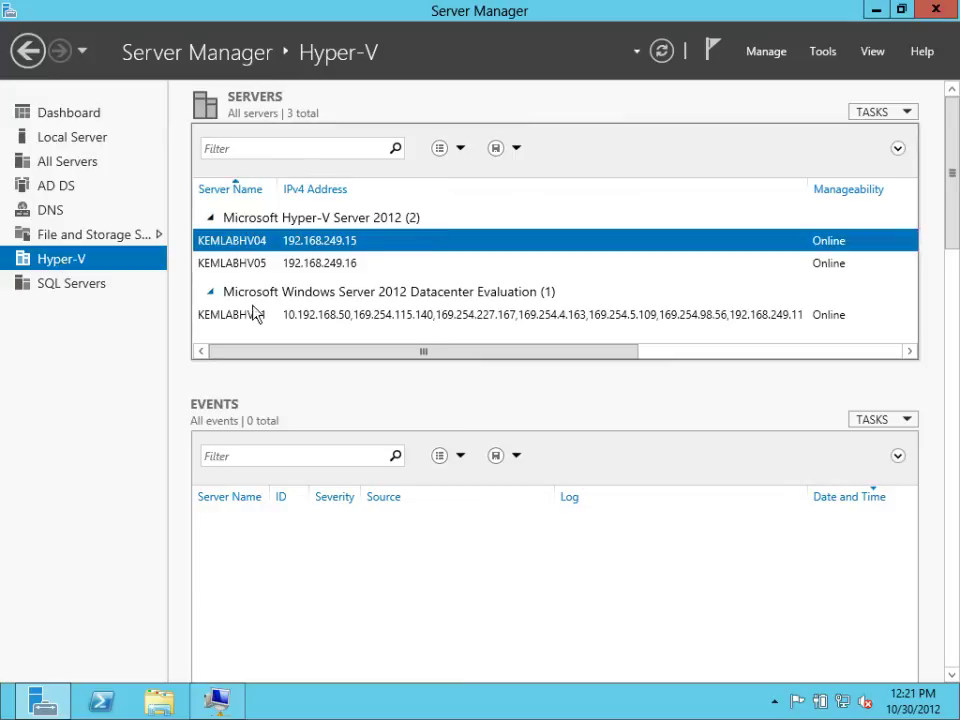
pyautogui.rightClick(343, 192)
pyautogui.moveTo(266, 202)
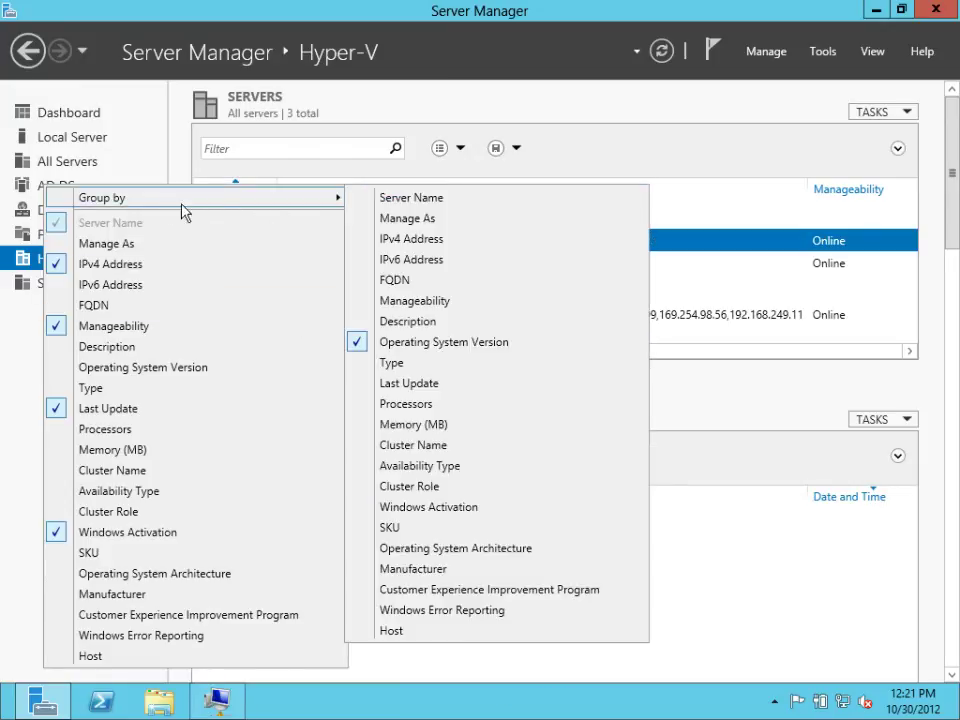
pyautogui.click(431, 342)
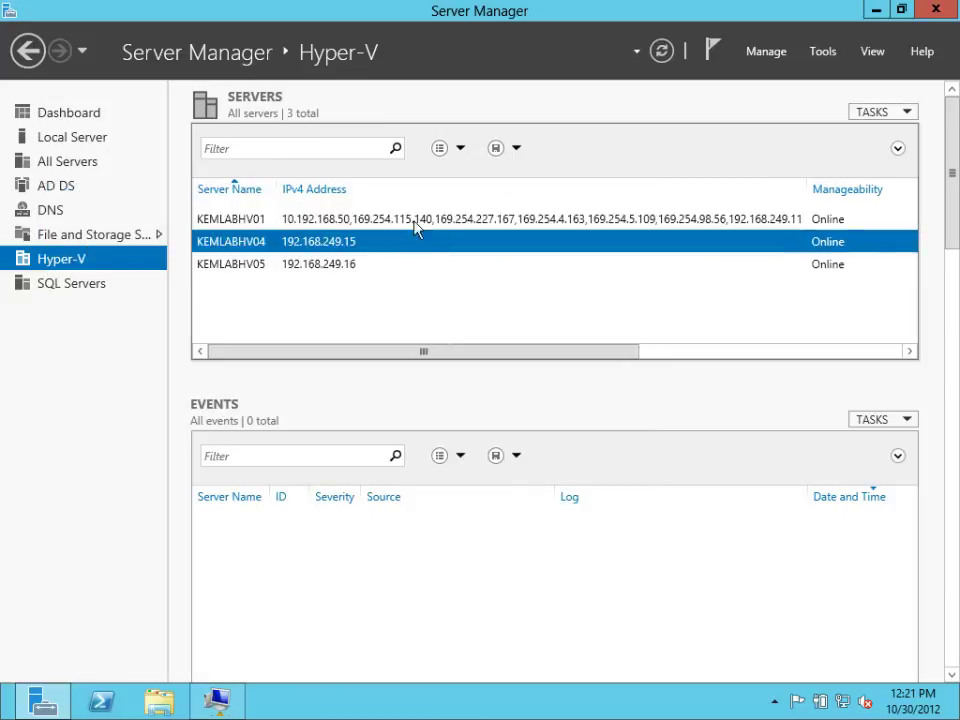
pyautogui.click(897, 151)
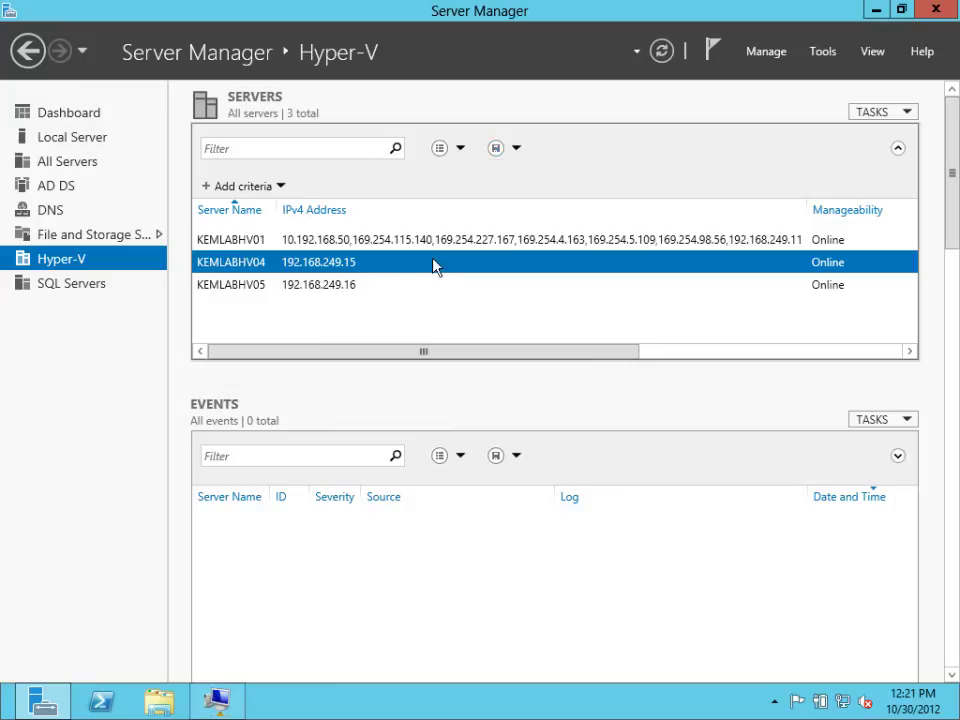
# Check the events of KEMLABHV01, and extend the server selection to KEMLABHV04 and KEMLABHV05
pyautogui.click(235, 242)
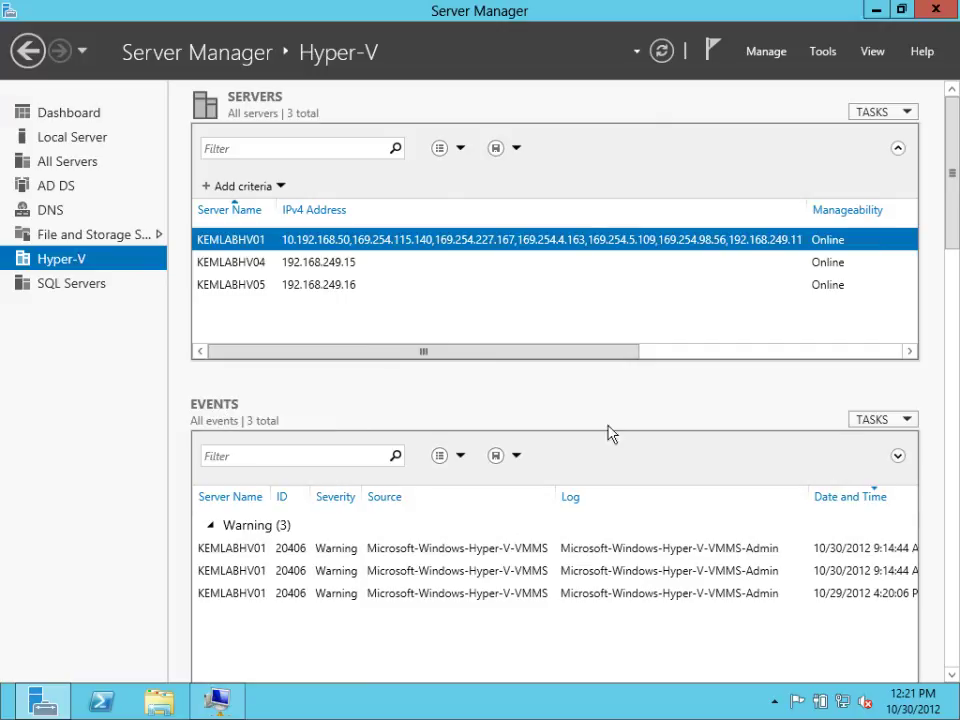
pyautogui.moveTo(954, 171); pyautogui.dragTo(955, 236)
pyautogui.moveTo(956, 290); pyautogui.dragTo(955, 239)
pyautogui.keyDown('shift'); pyautogui.click(232, 288); pyautogui.keyUp('shift')
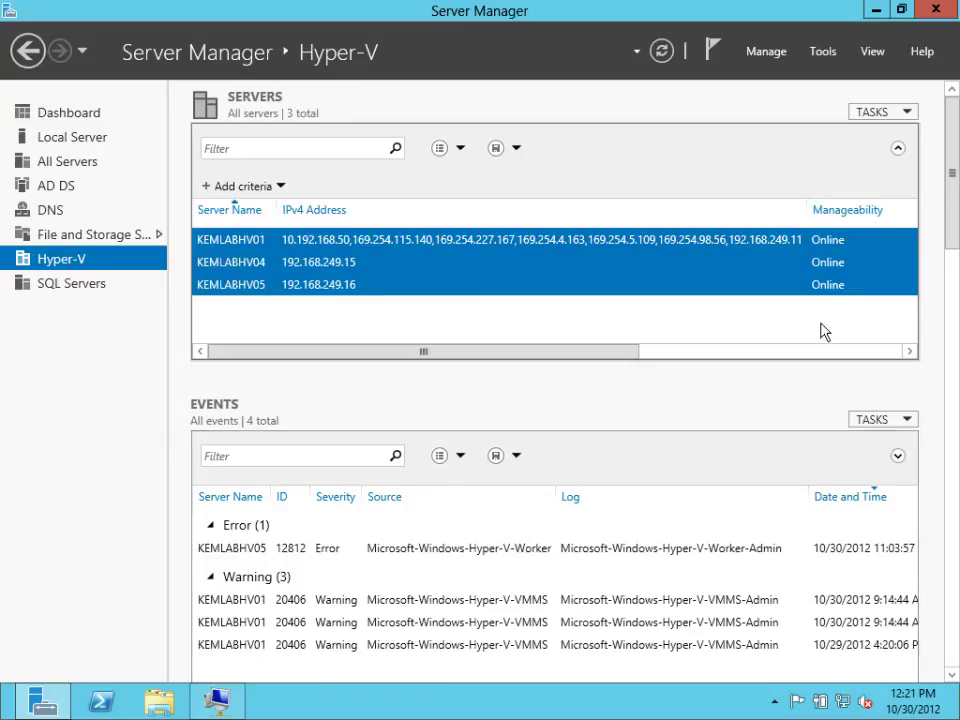
# Review the events, services and Best Practices Analyzer tasks for the selected Hyper-V servers
pyautogui.moveTo(952, 175); pyautogui.dragTo(952, 237)
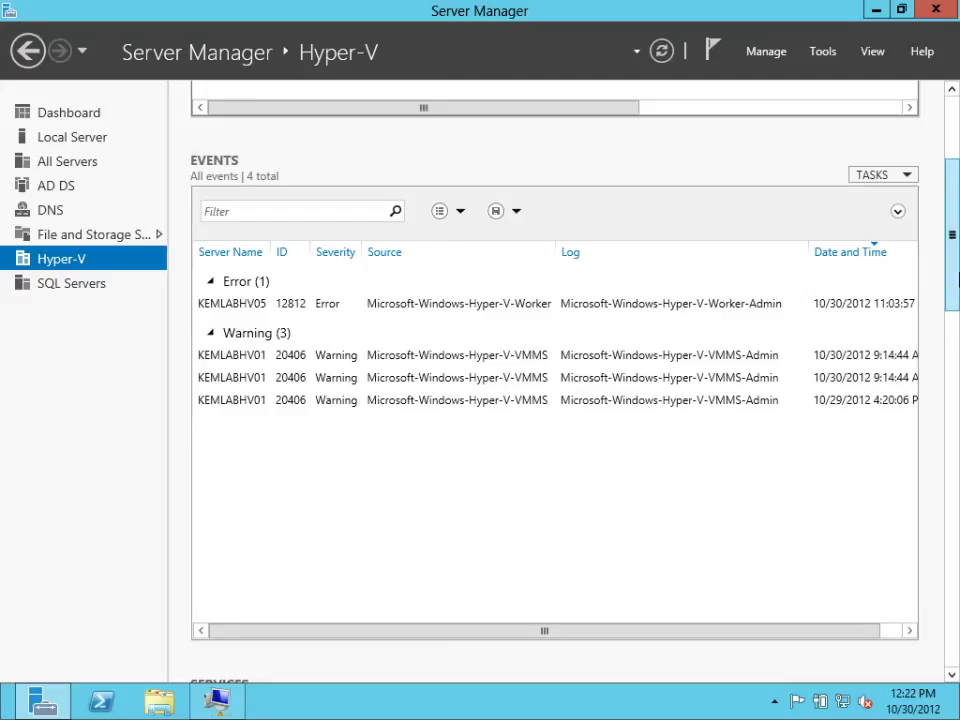
pyautogui.scroll(-2, 955, 305)
pyautogui.moveTo(955, 305); pyautogui.dragTo(955, 380)
pyautogui.scroll(-4, 697, 395)
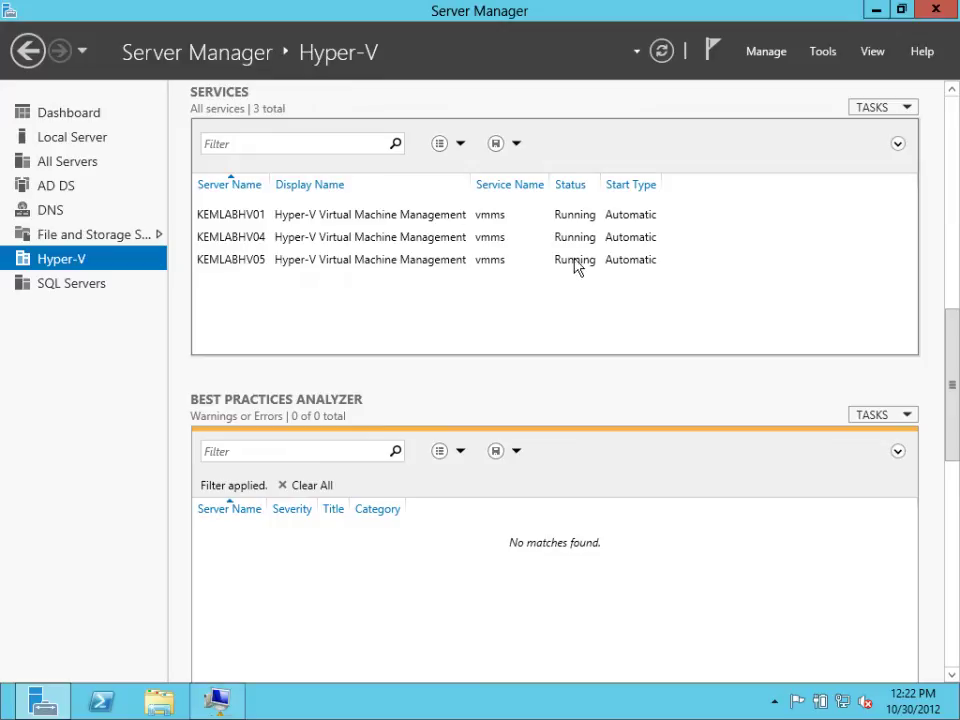
pyautogui.moveTo(951, 347); pyautogui.dragTo(951, 397)
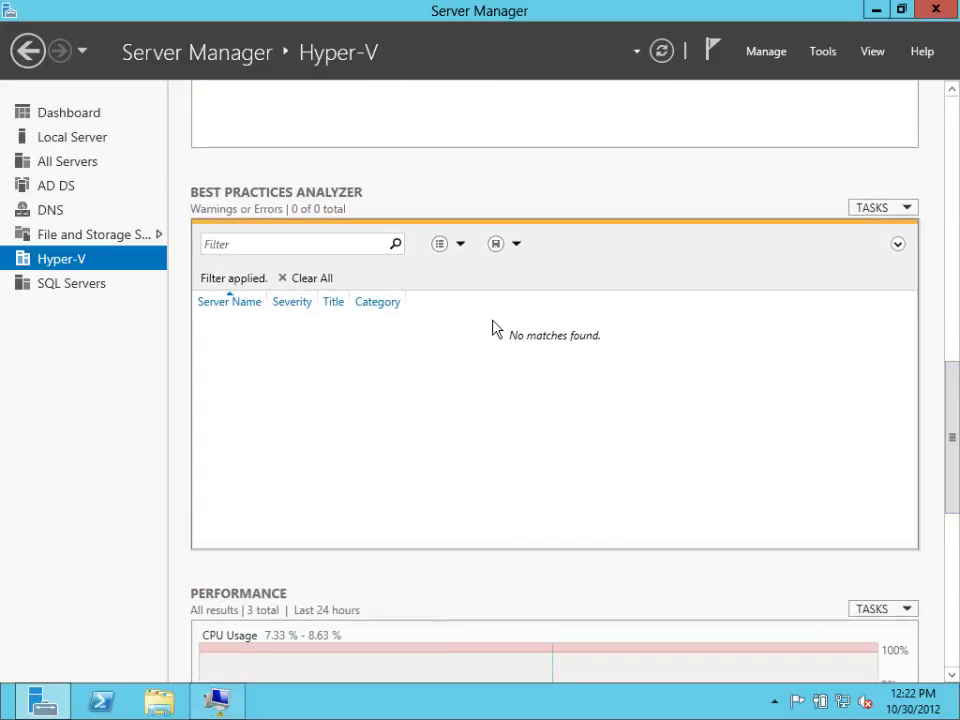
pyautogui.click(905, 209)
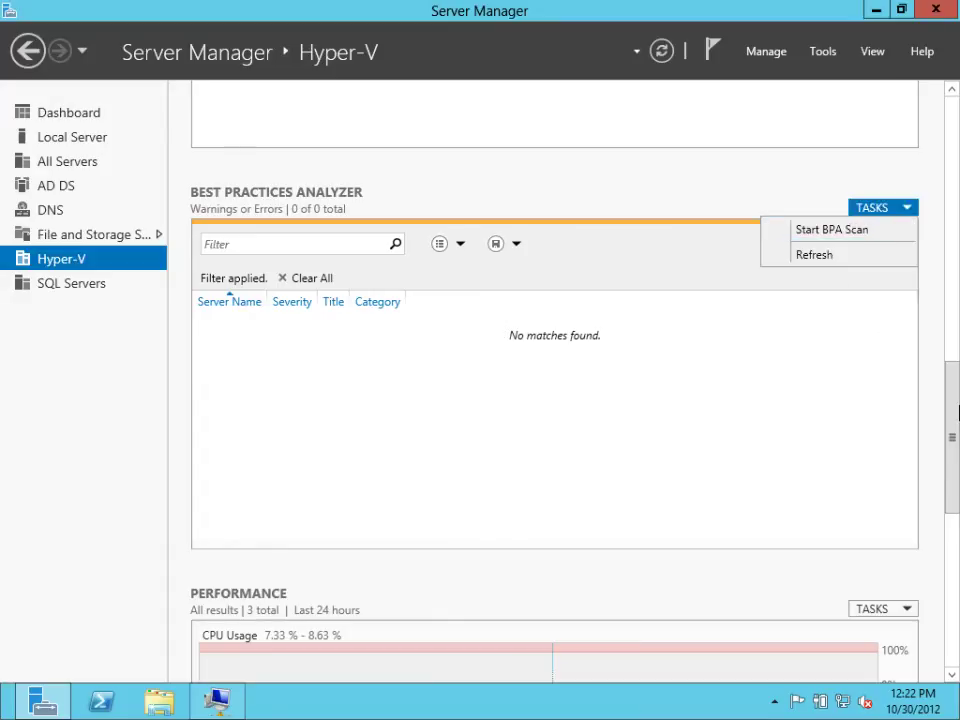
# Compare the CPU usage and available memory graphs of KEMLABHV01, KEMLABHV04 and KEMLABHV05
pyautogui.moveTo(955, 411); pyautogui.dragTo(939, 508)
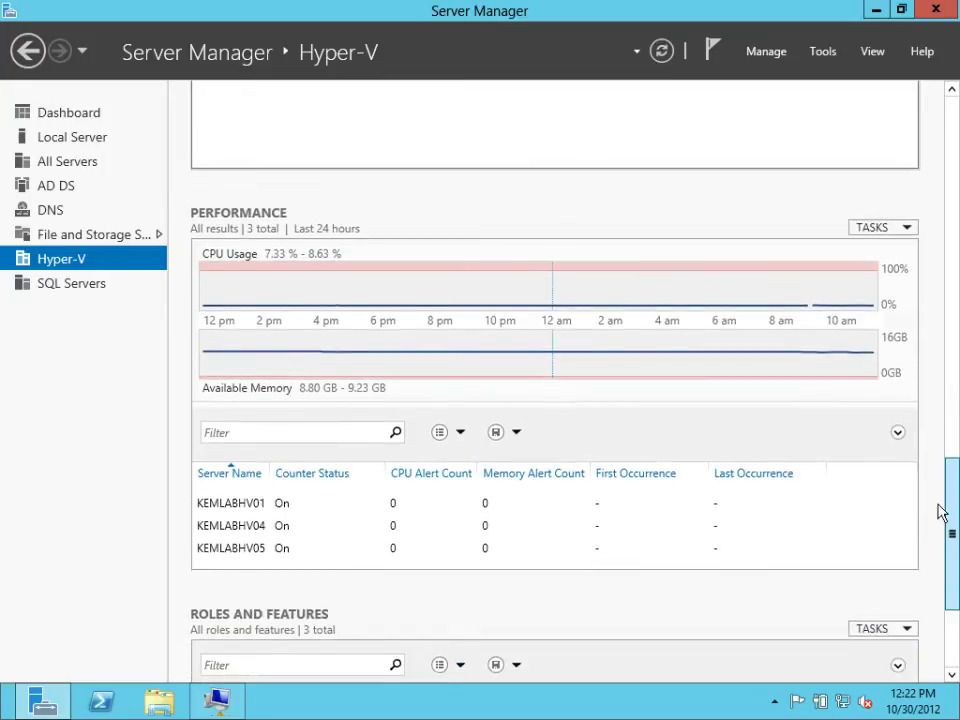
pyautogui.click(231, 499)
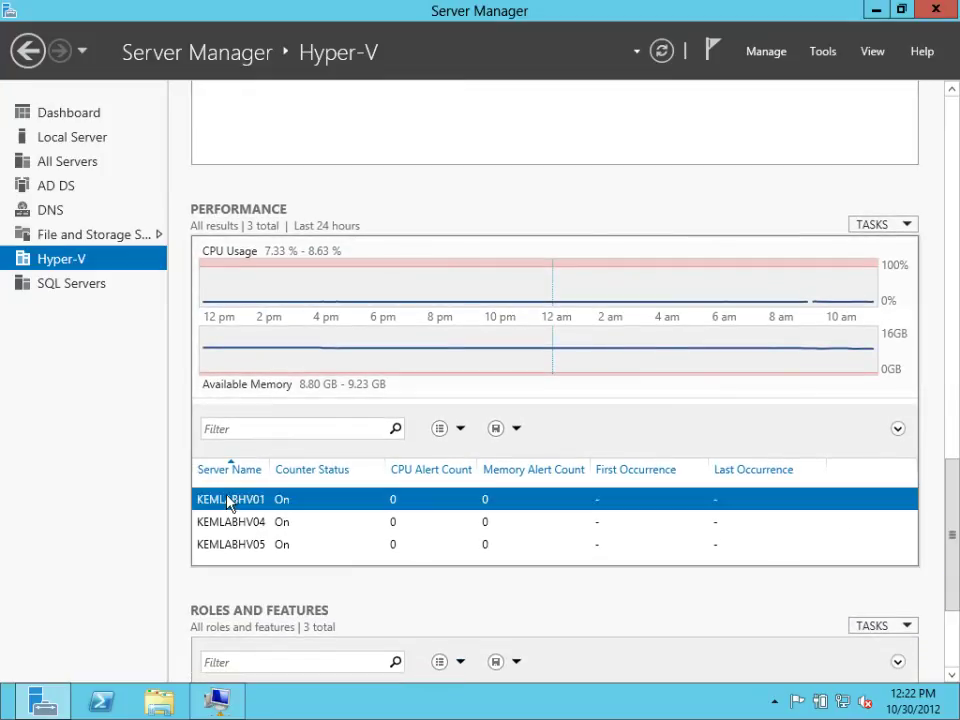
pyautogui.keyDown('shift'); pyautogui.click(237, 546); pyautogui.keyUp('shift')
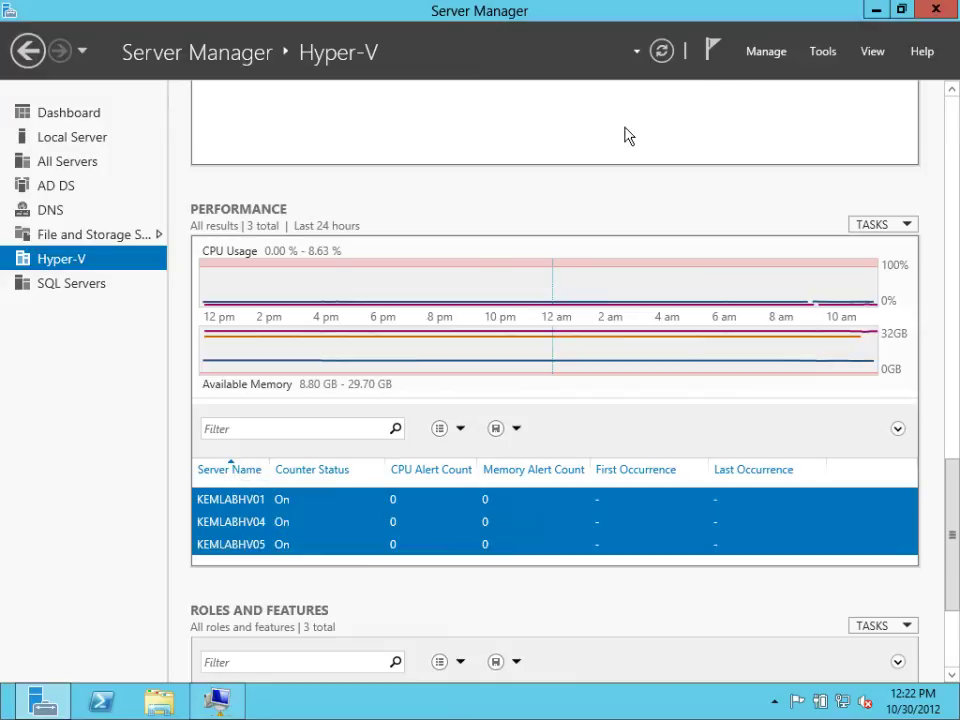
# Start the Add Roles and Features Wizard and choose KEMLABHV01 from the server pool as the destination server
pyautogui.click(767, 55)
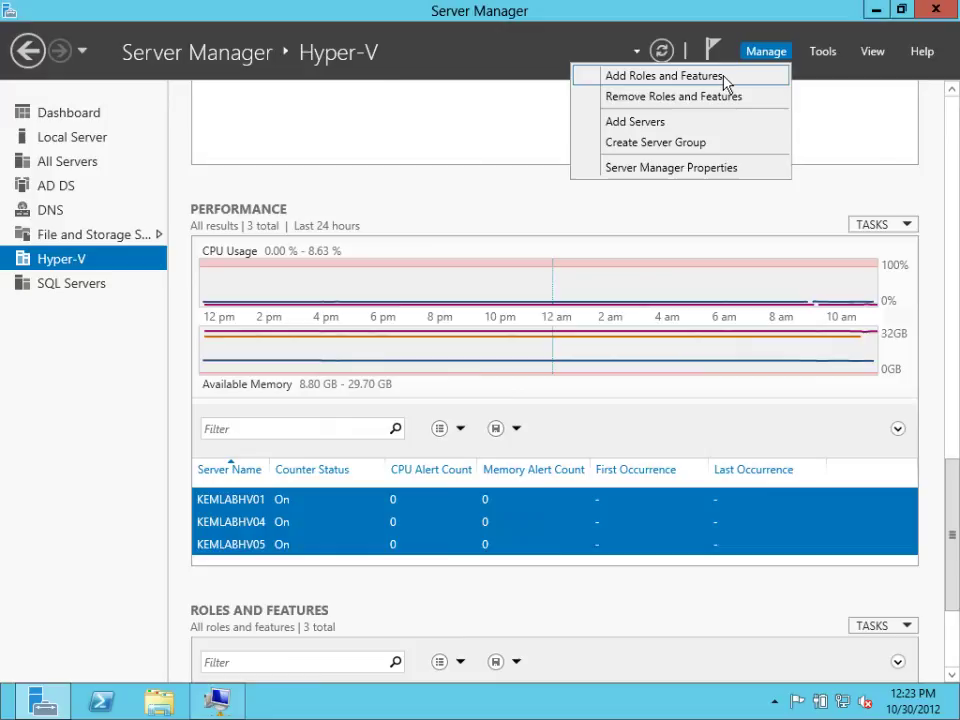
pyautogui.click(727, 84)
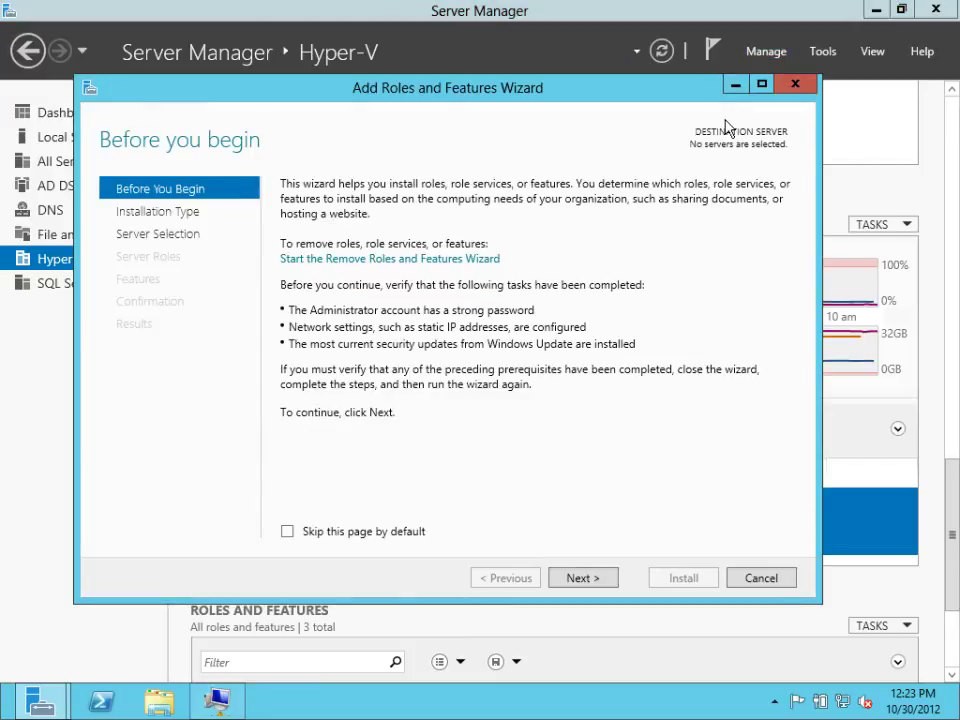
pyautogui.click(588, 580)
pyautogui.click(590, 580)
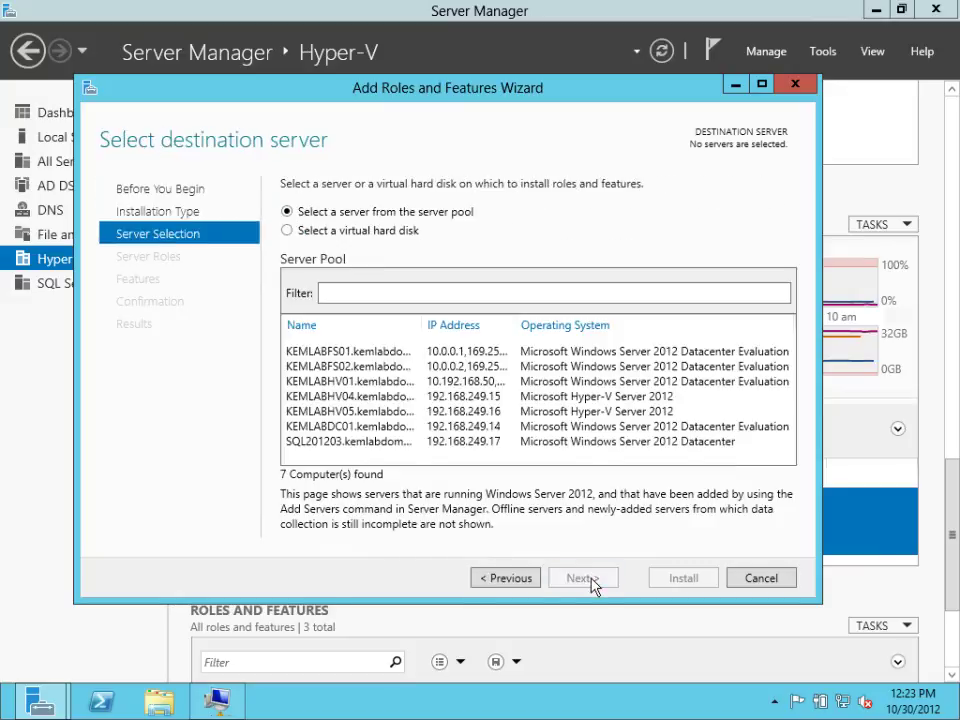
pyautogui.click(348, 357)
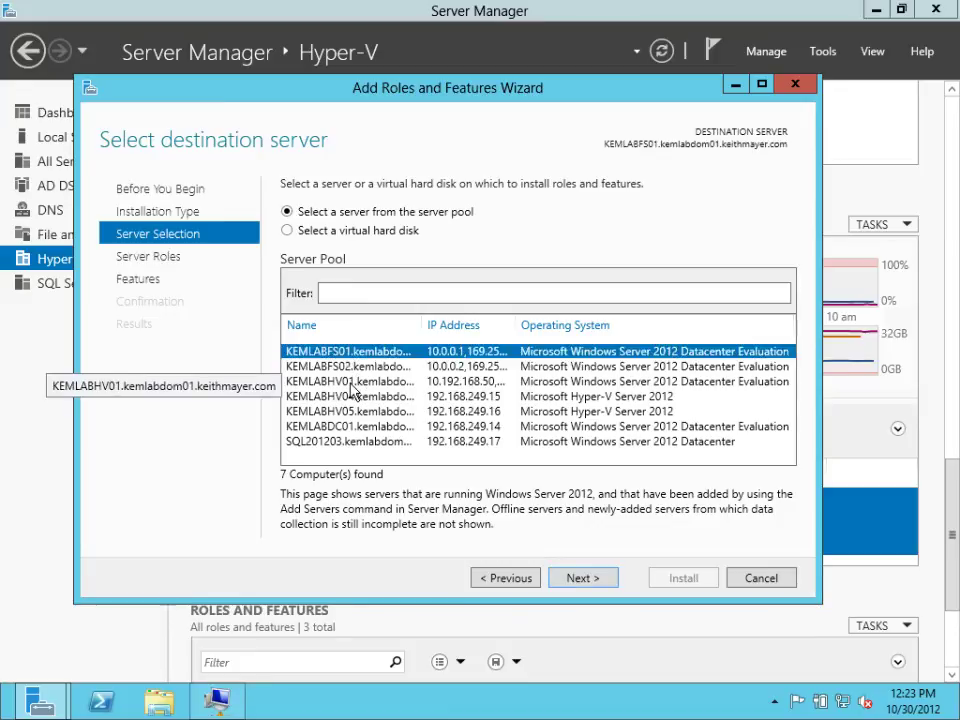
pyautogui.click(352, 383)
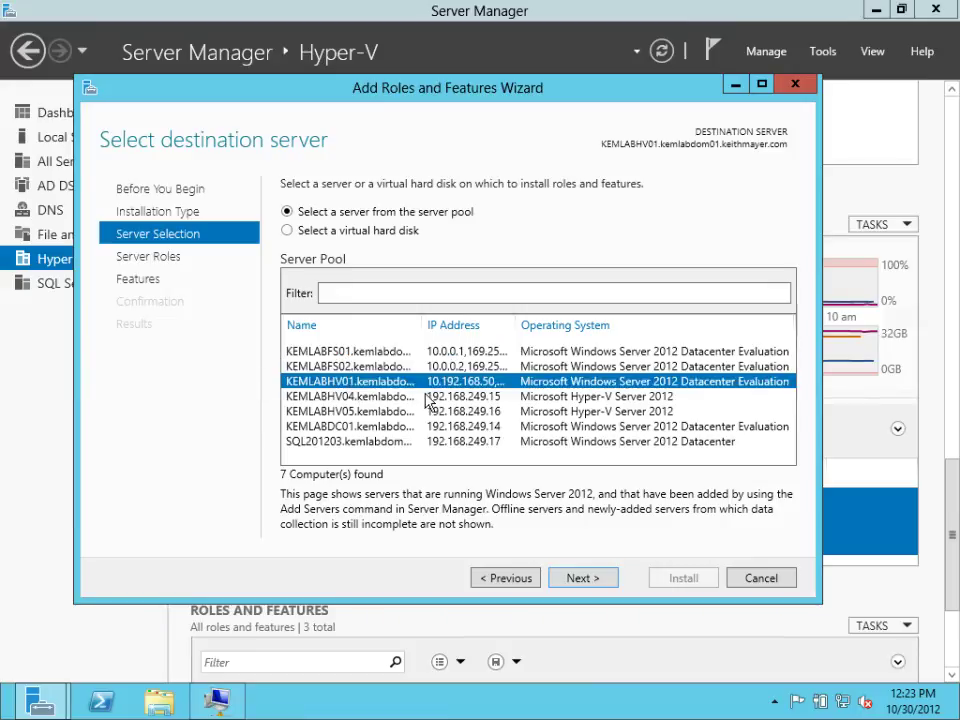
# Look at the virtual hard disk destination option, and return to the server pool to continue with KEMLABHV01
pyautogui.click(296, 232)
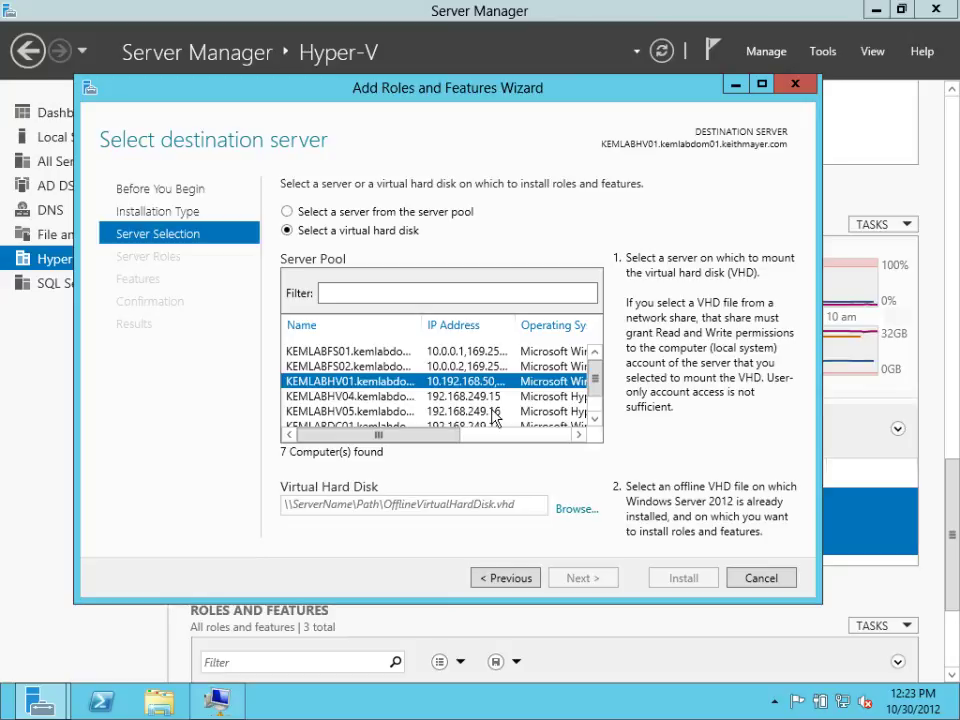
pyautogui.click(287, 212)
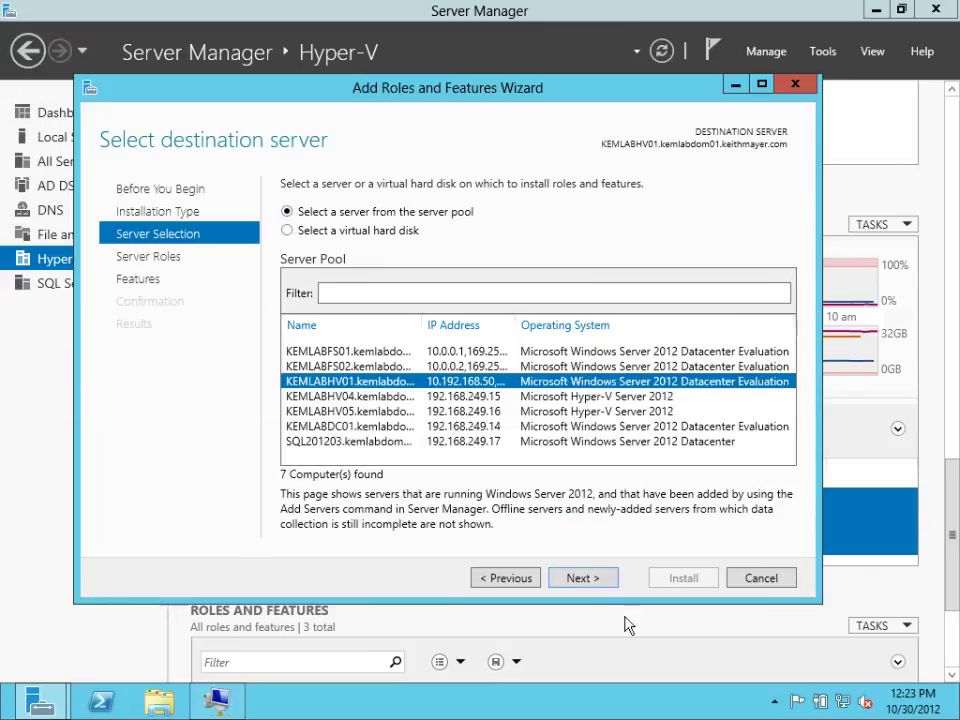
pyautogui.click(590, 586)
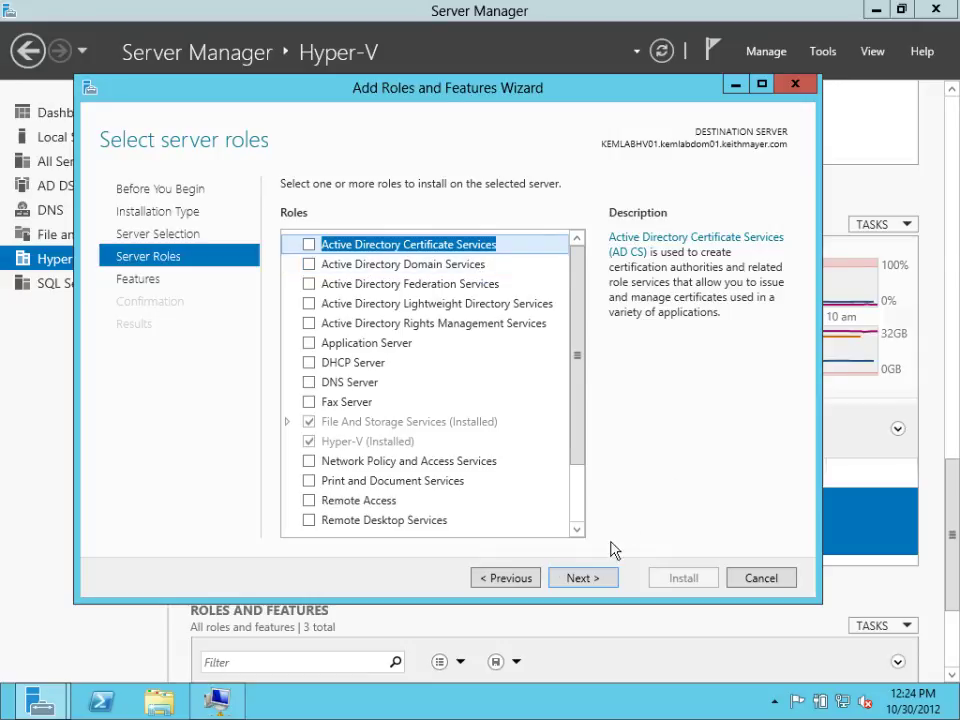
# Review the installable features for KEMLABHV01, including the User Interfaces and Infrastructure options, and cancel the wizard
pyautogui.click(570, 584)
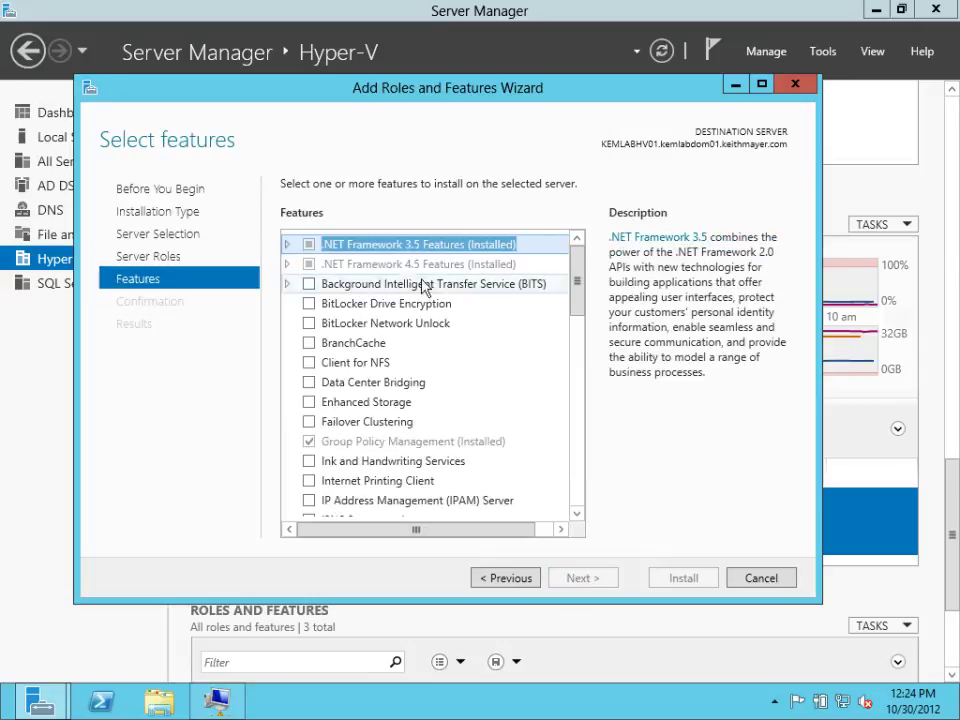
pyautogui.moveTo(574, 275); pyautogui.dragTo(600, 453)
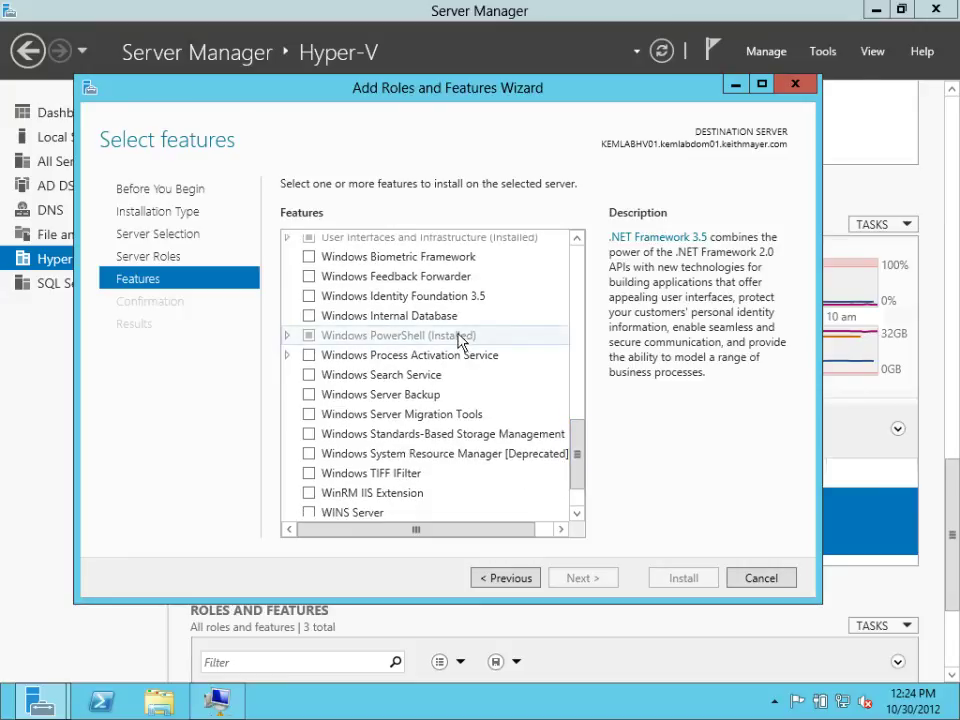
pyautogui.click(288, 239)
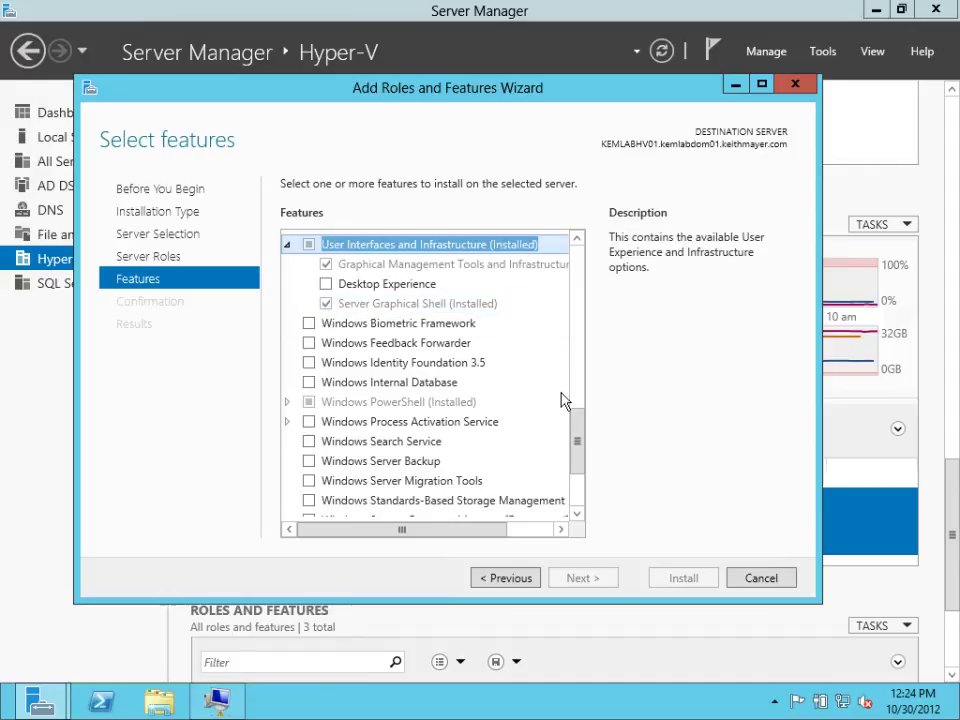
pyautogui.moveTo(585, 421); pyautogui.dragTo(591, 463)
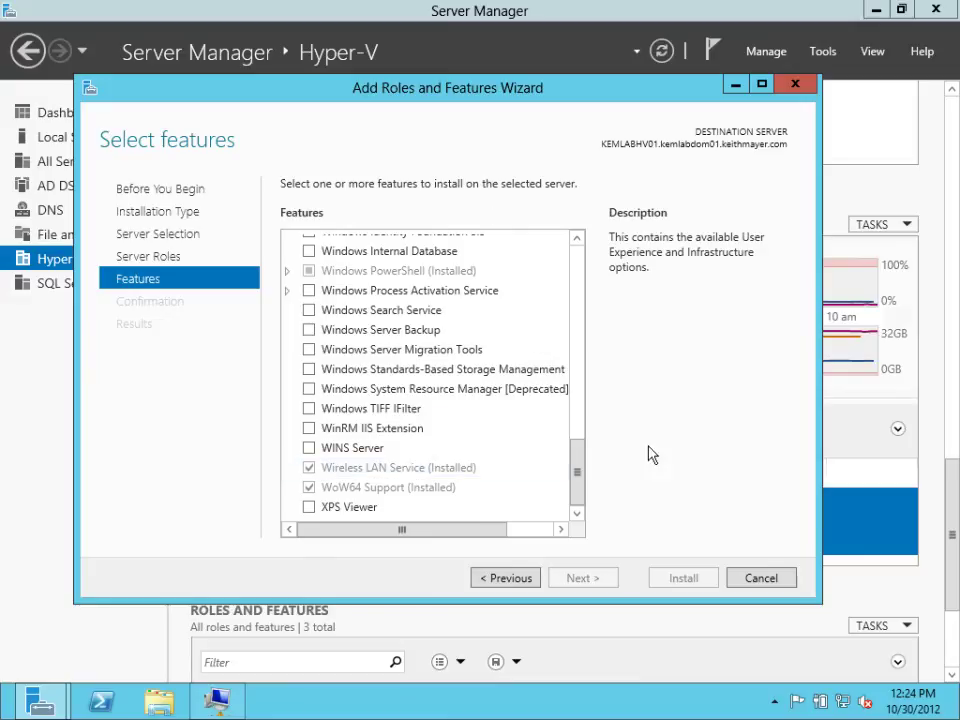
pyautogui.click(785, 581)
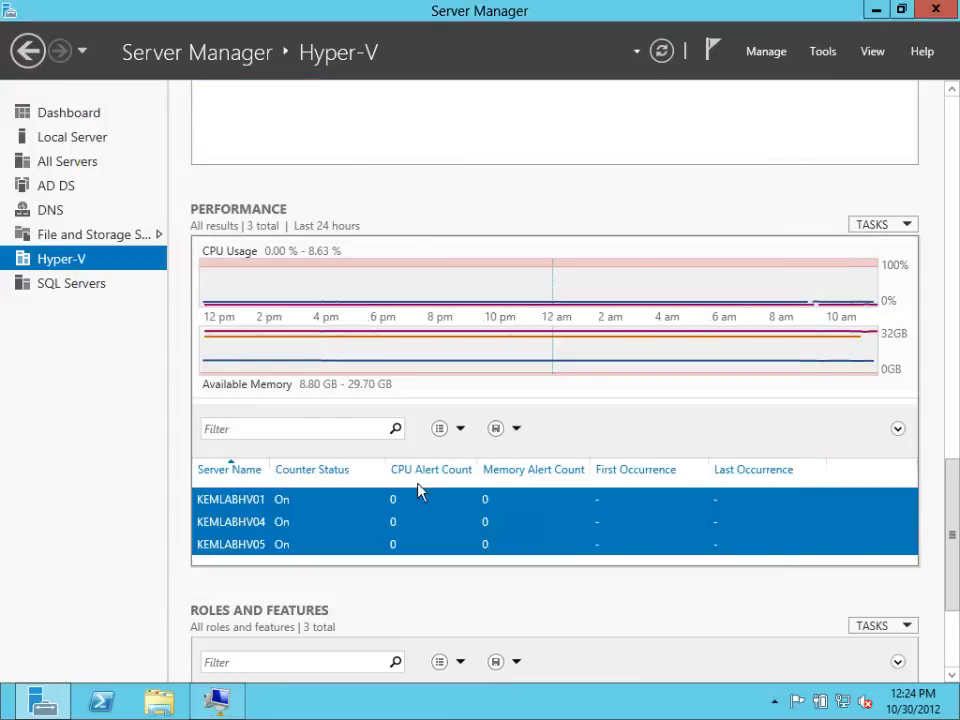
# Launch the iSCSI Initiator from the list of administrative tools, close its properties, and show the tools list again
pyautogui.moveTo(440, 353)
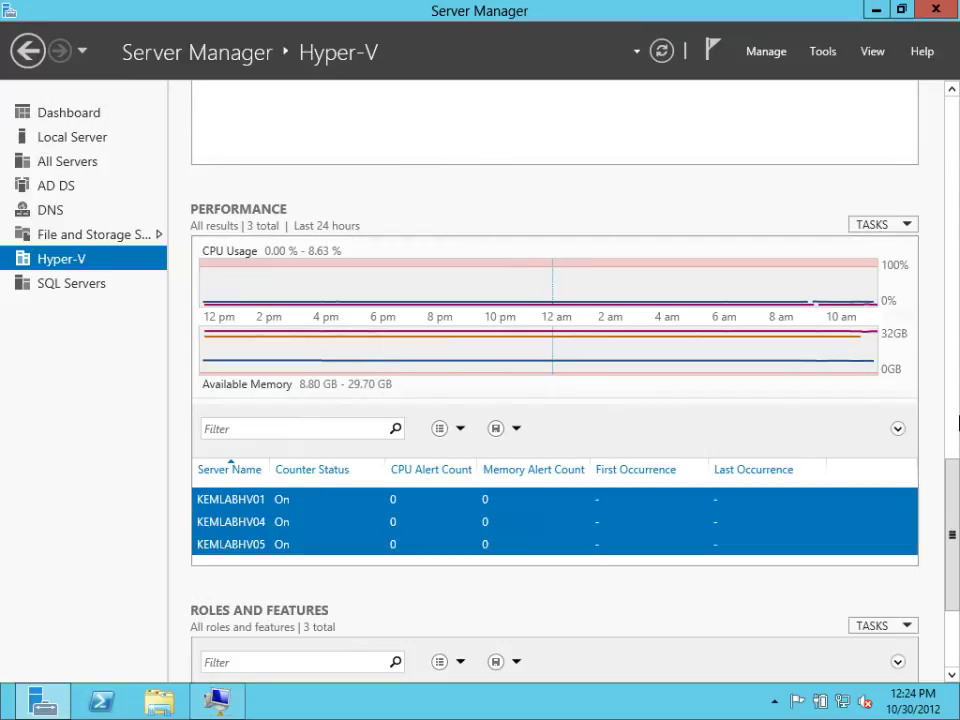
pyautogui.moveTo(956, 476); pyautogui.dragTo(934, 103)
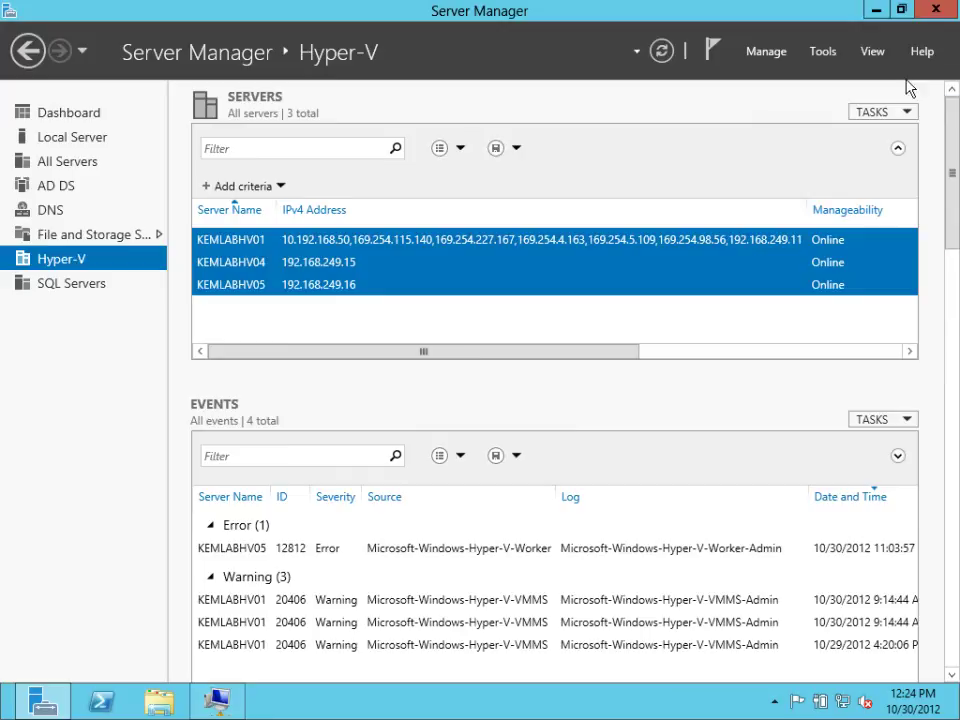
pyautogui.click(825, 55)
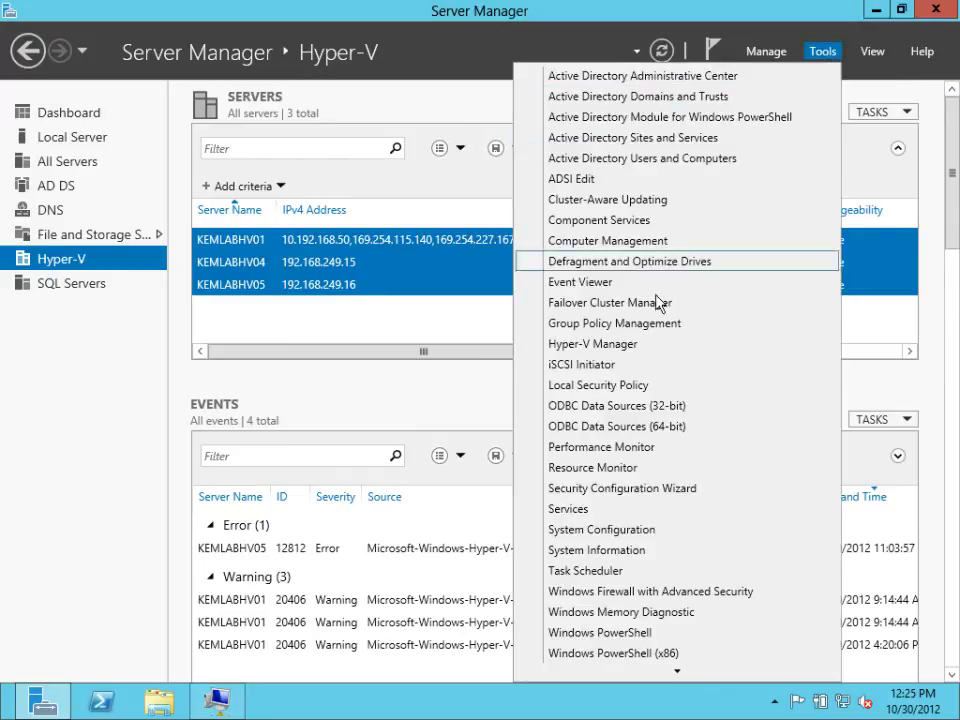
pyautogui.click(600, 364)
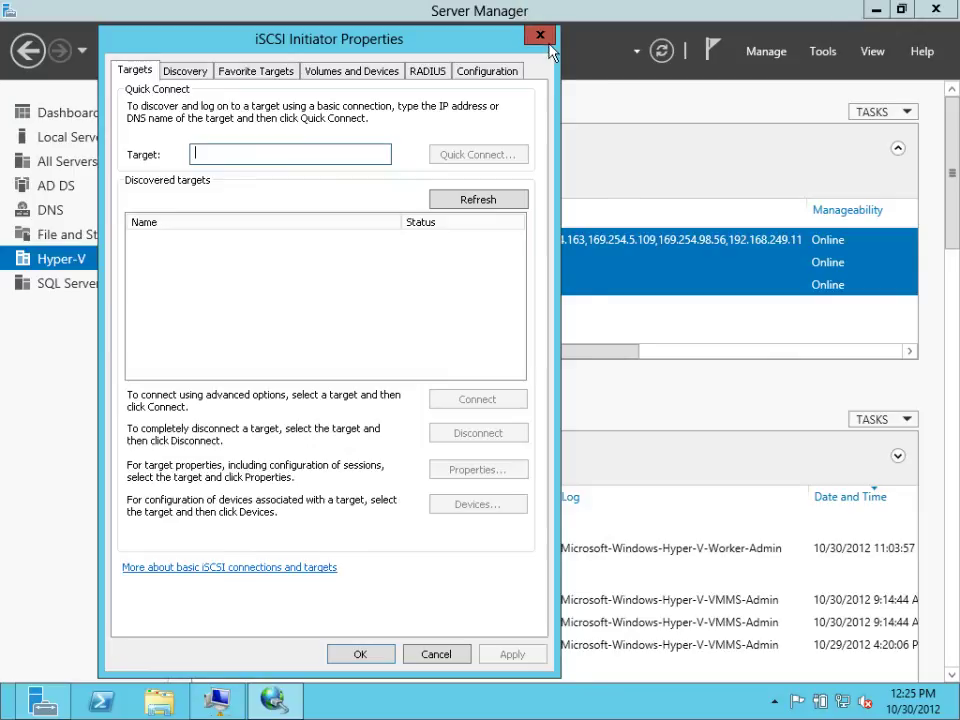
pyautogui.click(540, 37)
pyautogui.click(823, 55)
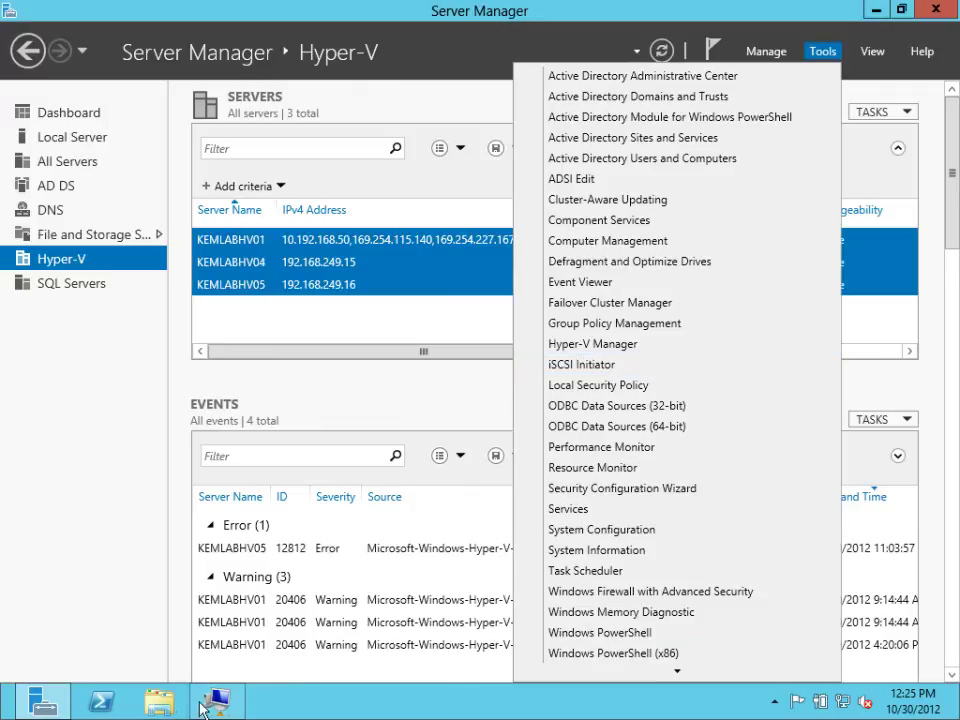
# Switch to File Explorer, examine the shortcuts in C:\ProgramData\Microsoft\Windows\Start Menu\Programs\Administrative Tools, and close the window
pyautogui.click(158, 700)
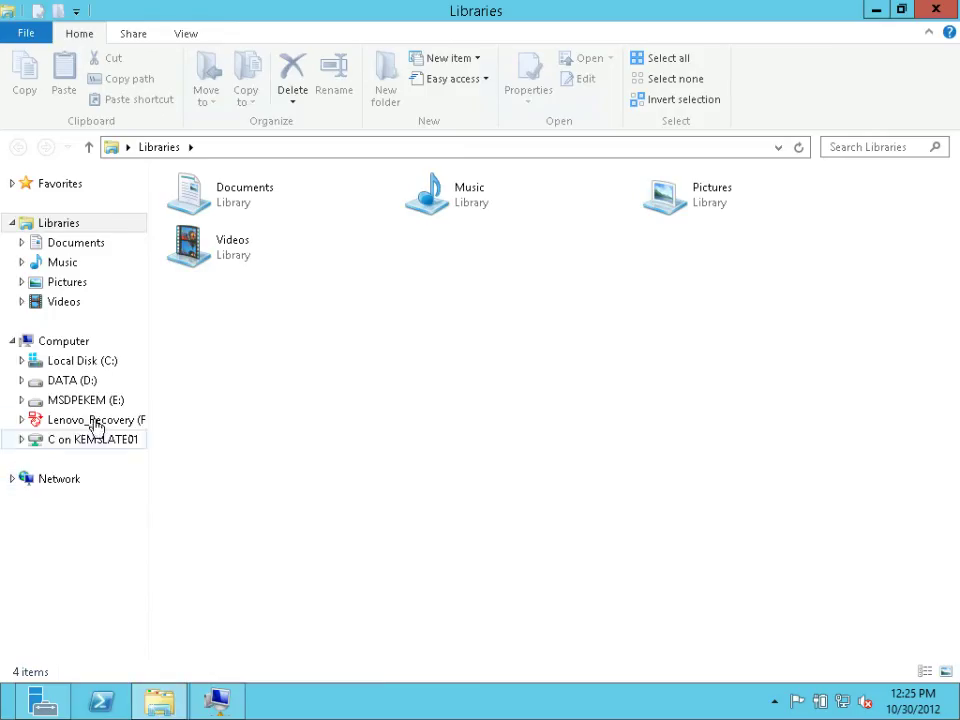
pyautogui.click(94, 366)
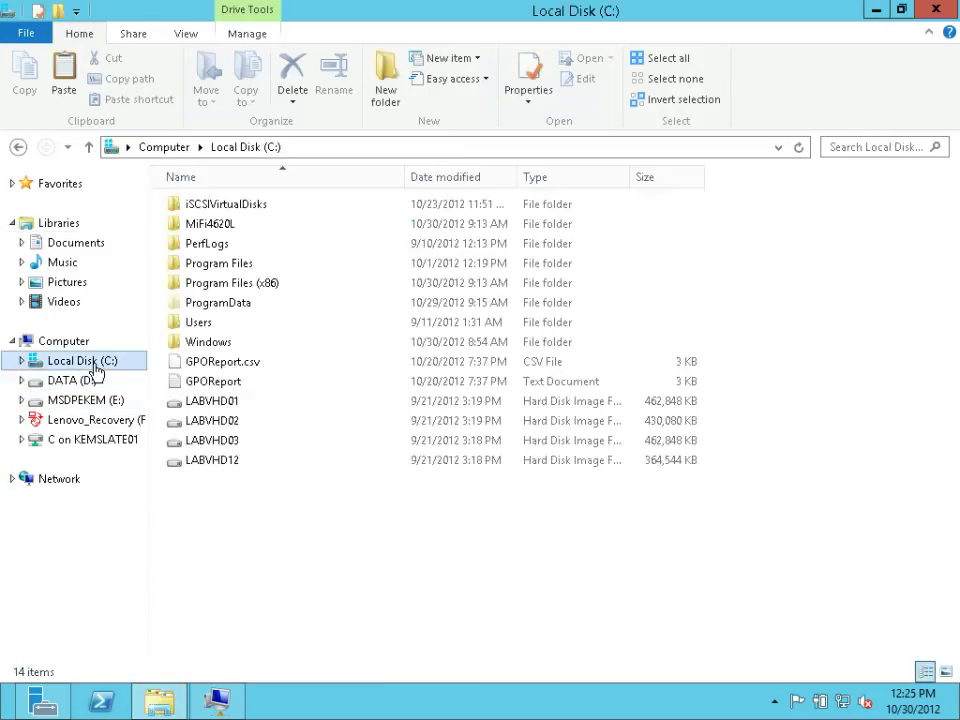
pyautogui.doubleClick(222, 310)
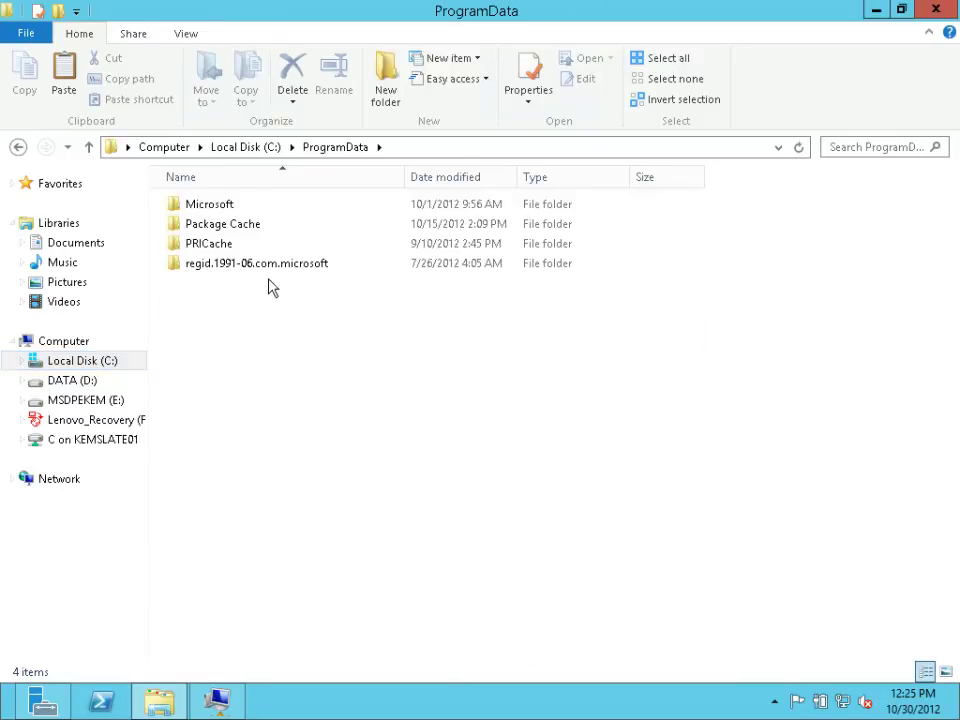
pyautogui.click(218, 210)
pyautogui.doubleClick(218, 206)
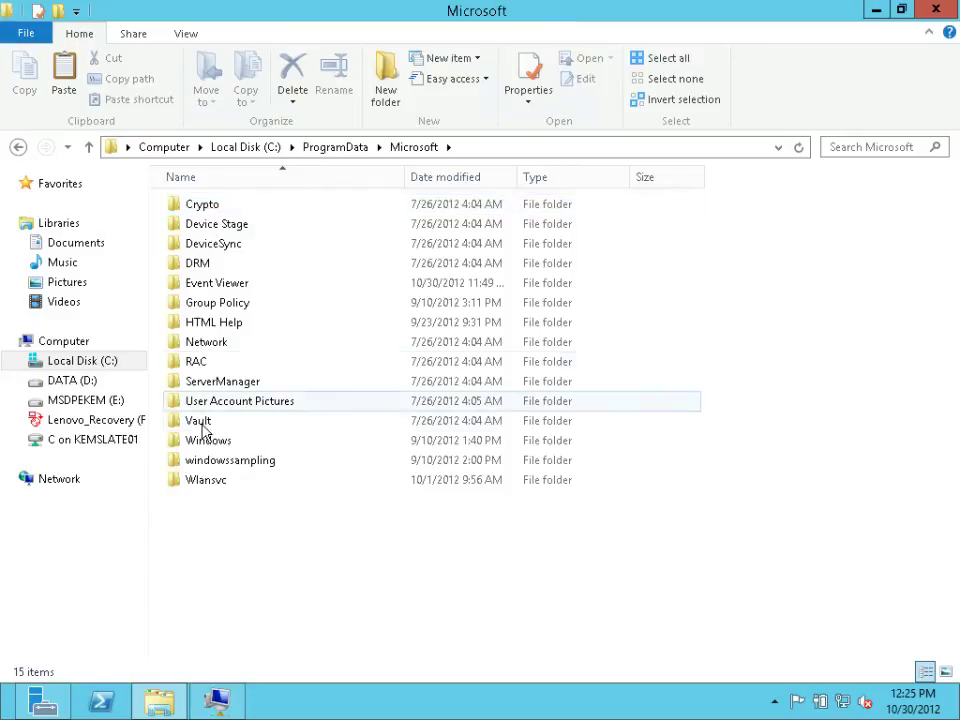
pyautogui.doubleClick(208, 441)
pyautogui.doubleClick(208, 401)
pyautogui.doubleClick(222, 207)
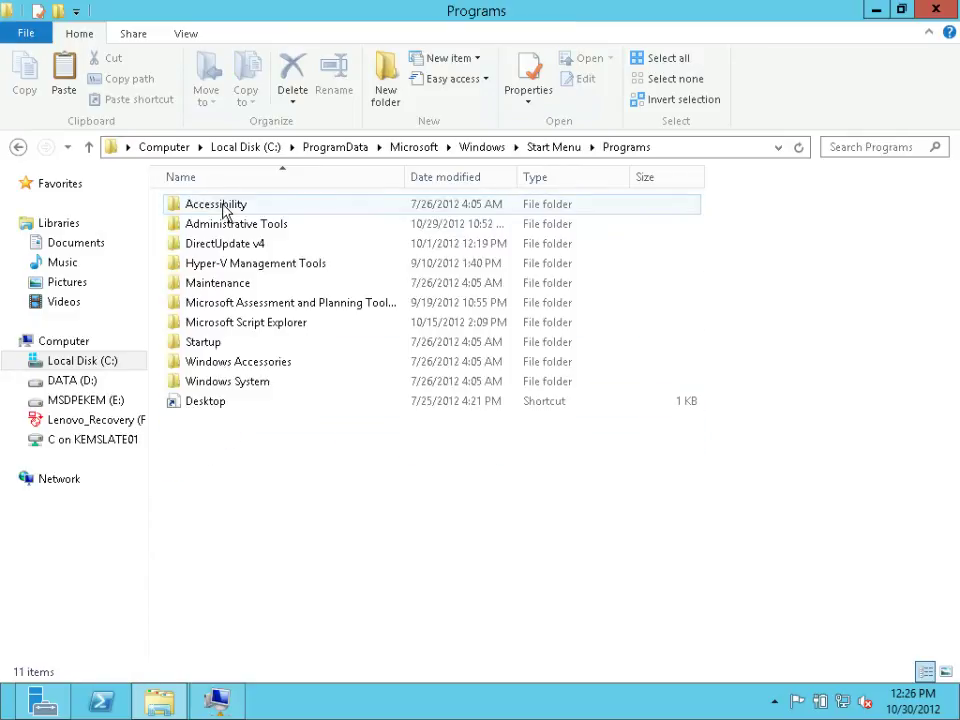
pyautogui.click(229, 226)
pyautogui.doubleClick(231, 226)
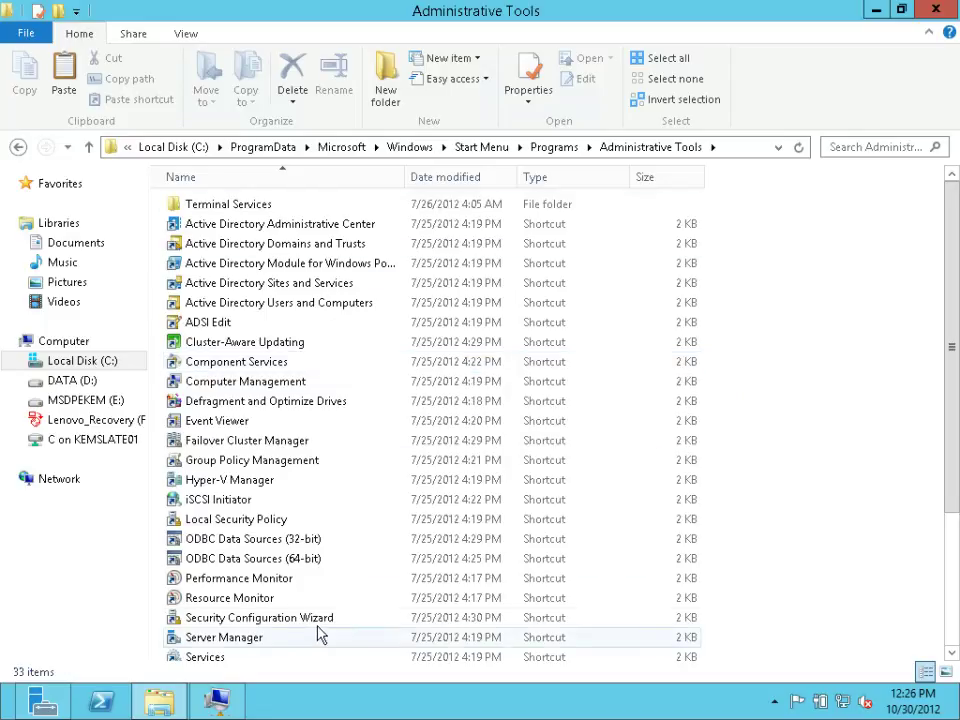
pyautogui.click(937, 12)
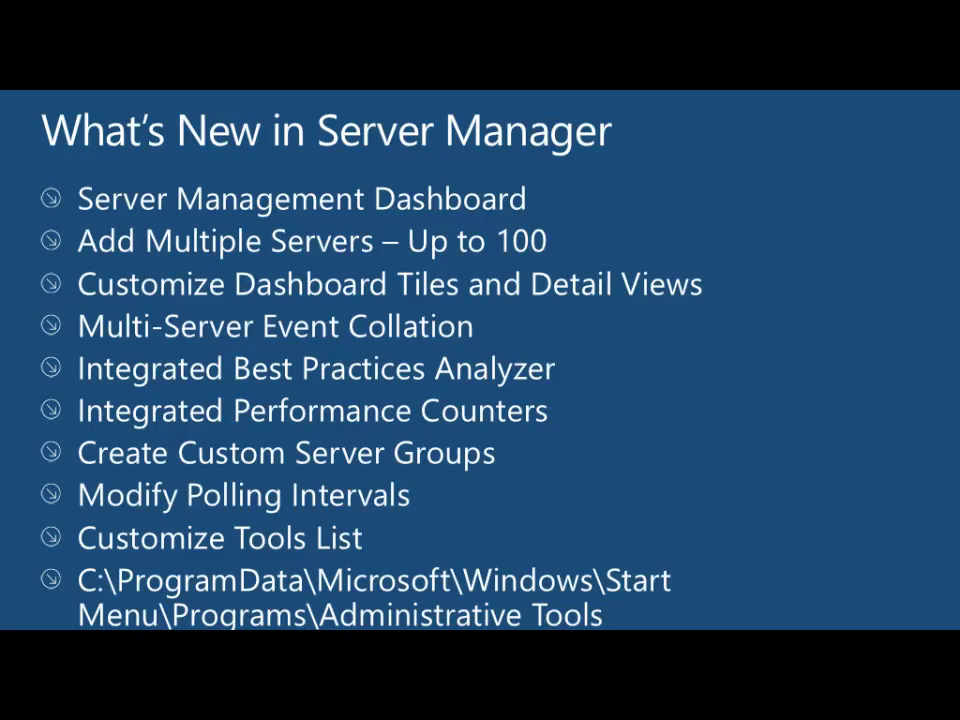